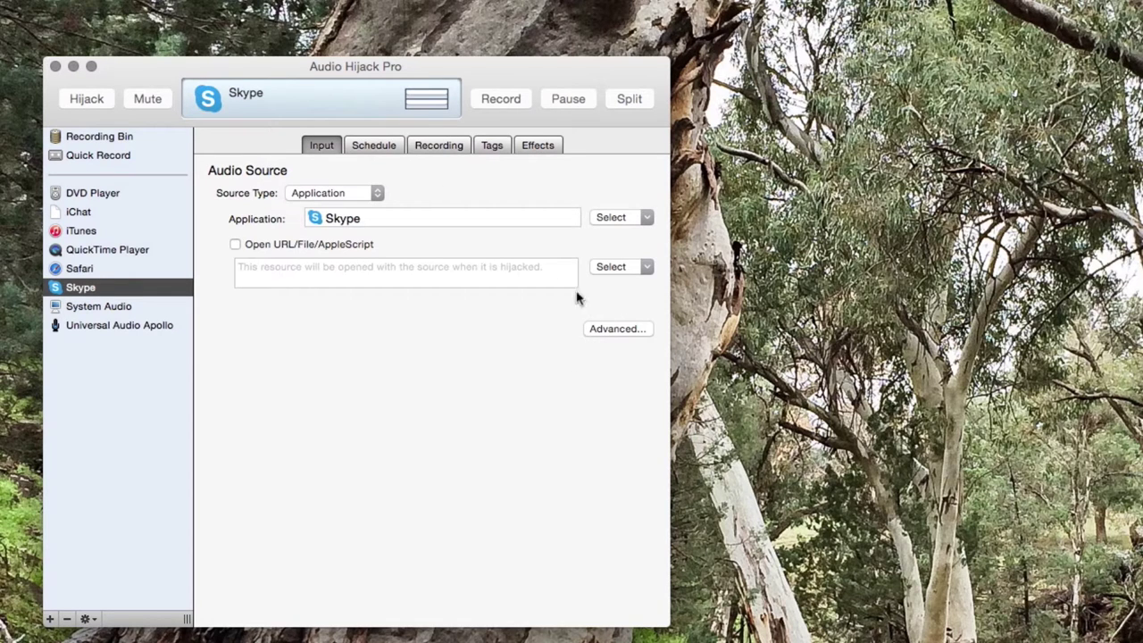
# Step: Open the advanced hijacking options in Audio Hijack Pro
pyautogui.click(613, 328)
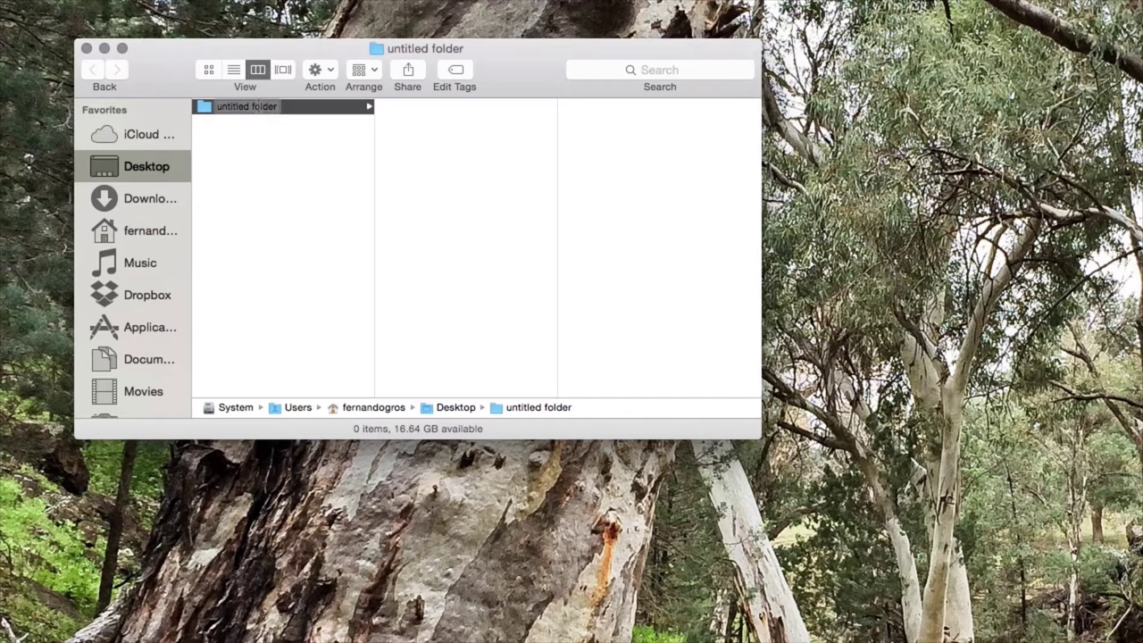
# Step: Name the new Desktop folder 'Podcast Demo', fixing the mistyped capital O
pyautogui.write('POdcast De')
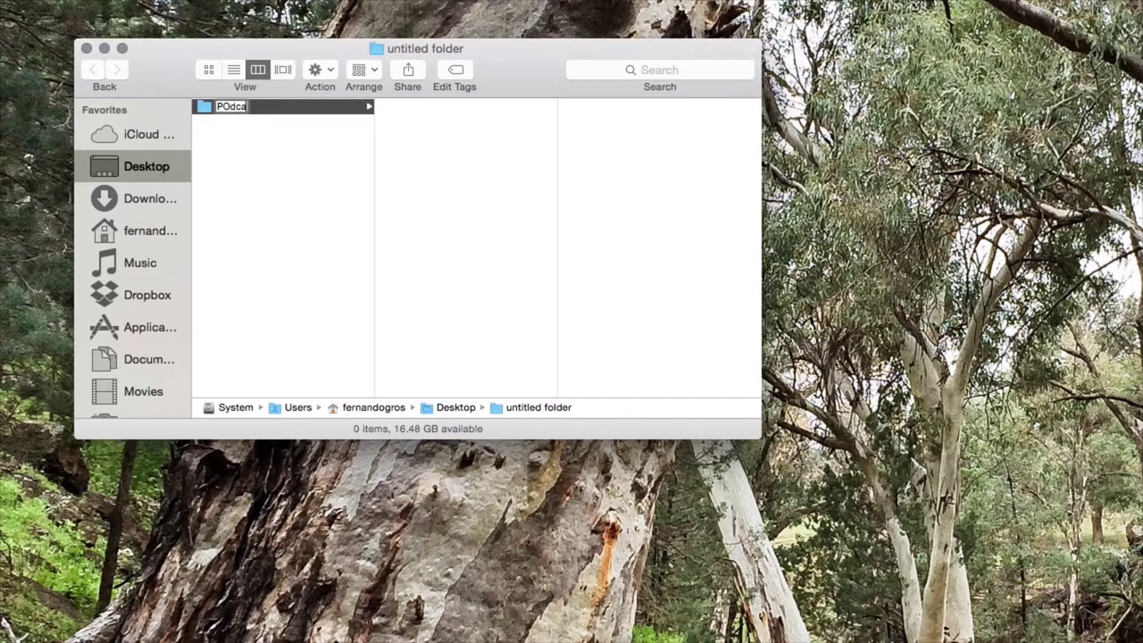
pyautogui.write('mo')
pyautogui.press('BackSpace')
pyautogui.press('BackSpace')
pyautogui.press('BackSpace')
pyautogui.press('BackSpace')
pyautogui.press('BackSpace')
pyautogui.press('BackSpace')
pyautogui.press('BackSpace')
pyautogui.press('BackSpace')
pyautogui.press('BackSpace')
pyautogui.press('BackSpace')
pyautogui.press('BackSpace')
pyautogui.write('odcast Demo')
pyautogui.press('Return')
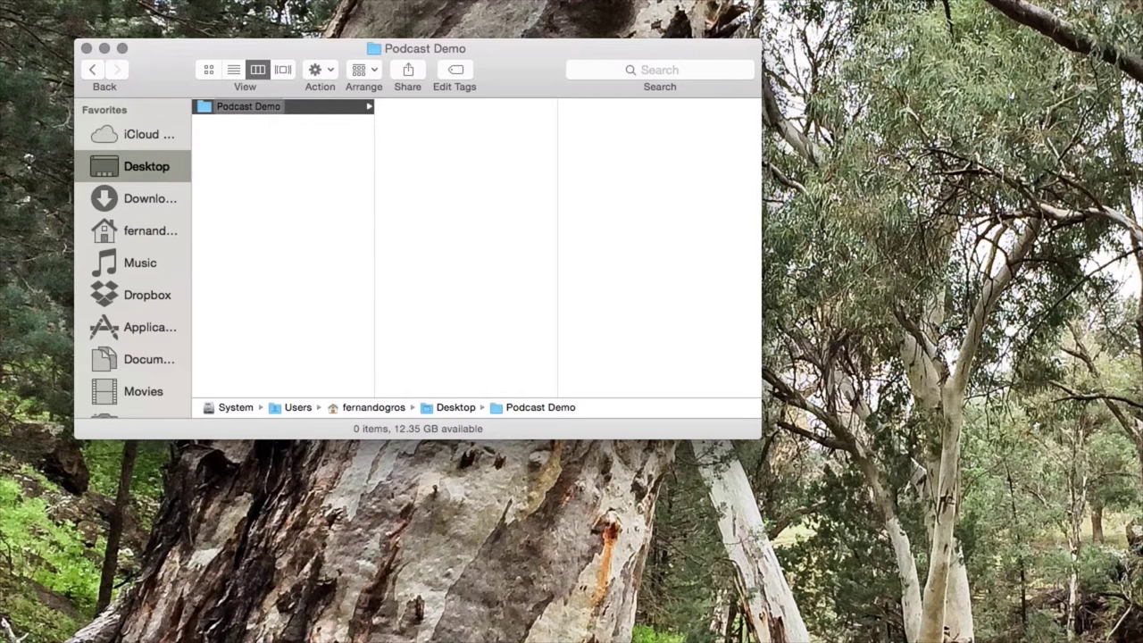
pyautogui.moveTo(983, 443); pyautogui.dragTo(454, 133)
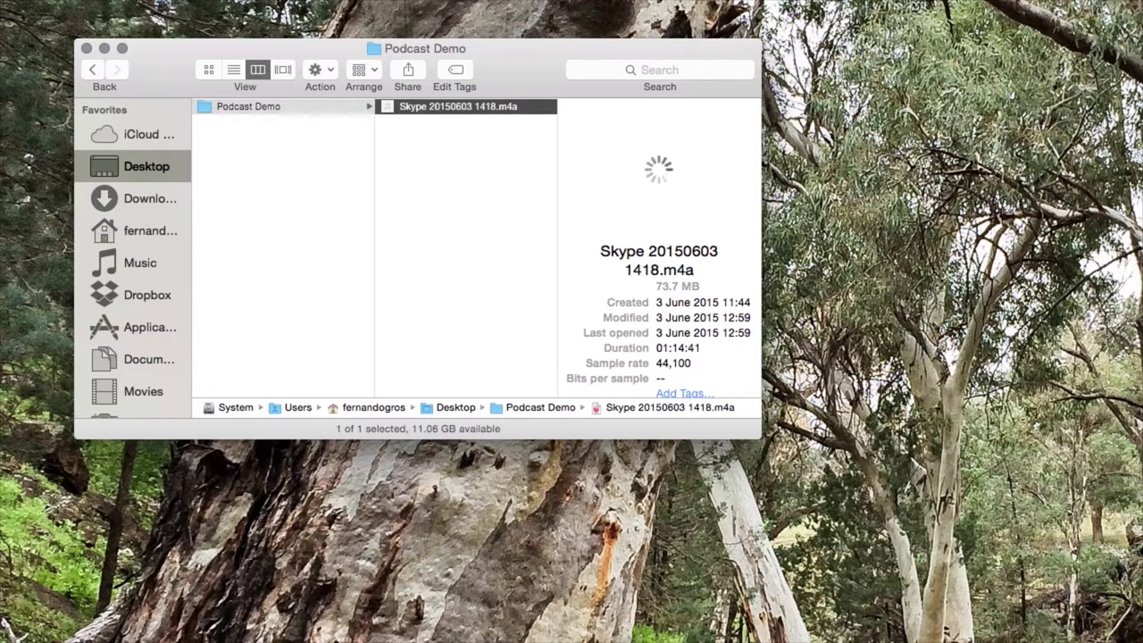
pyautogui.moveTo(768, 308); pyautogui.dragTo(457, 167)
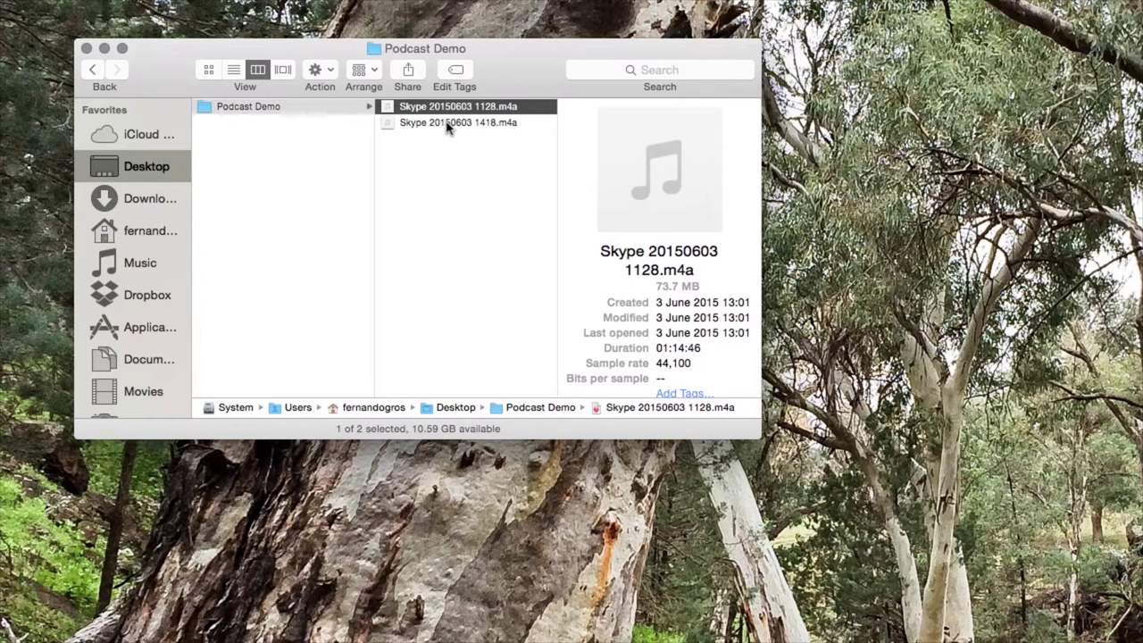
# Step: Rename the 1418 recording to Home_Podcast Demo.m4a
pyautogui.click(446, 123)
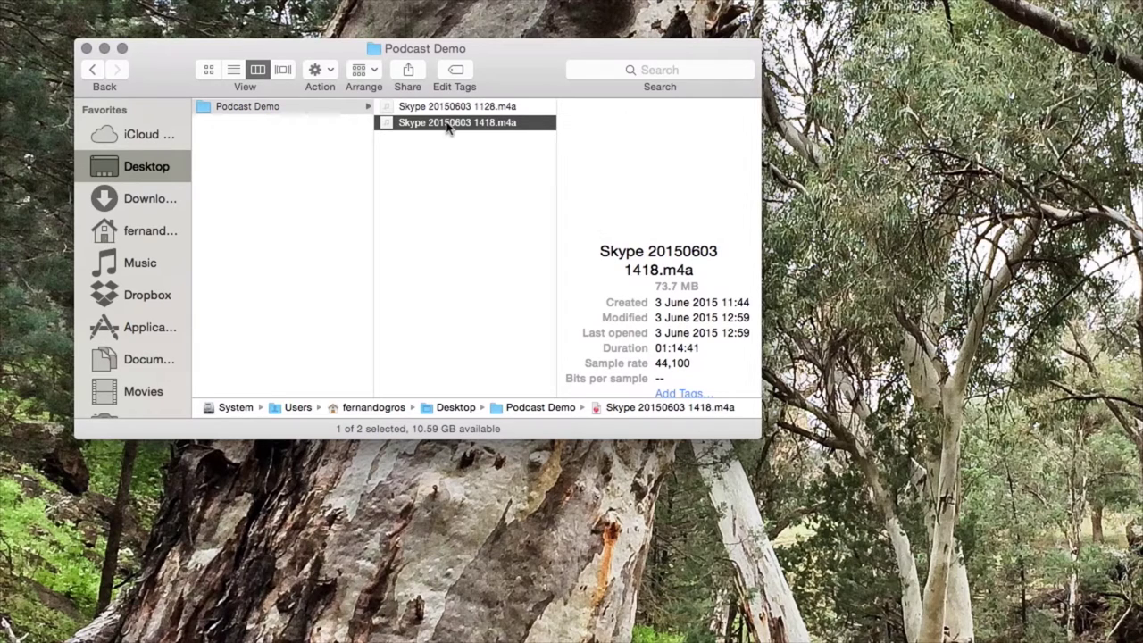
pyautogui.click(447, 122)
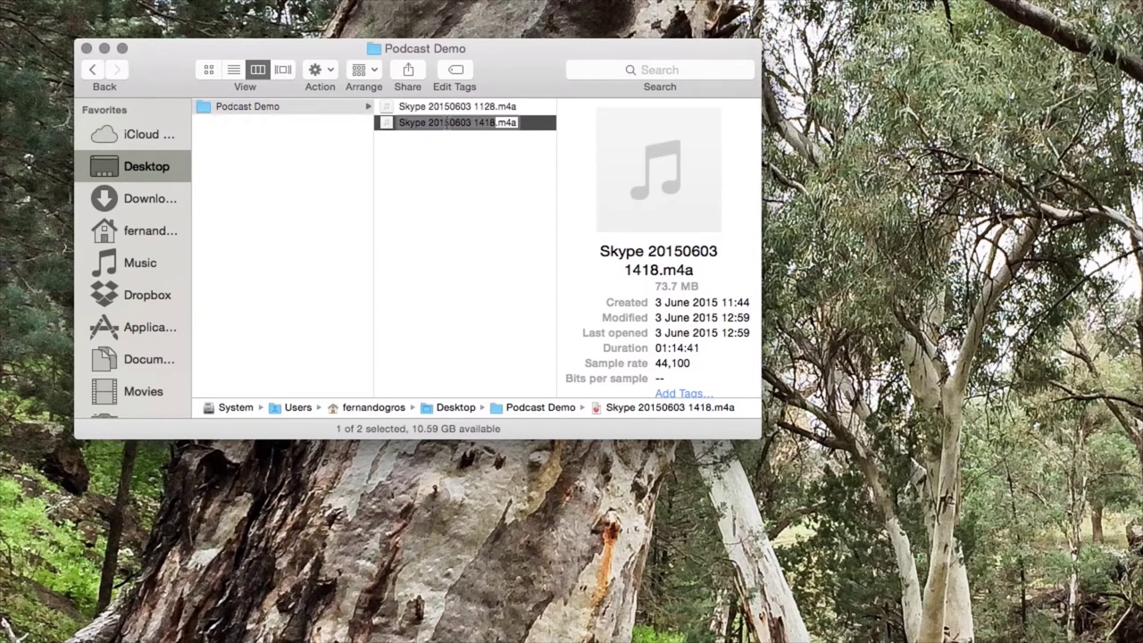
pyautogui.write('Home')
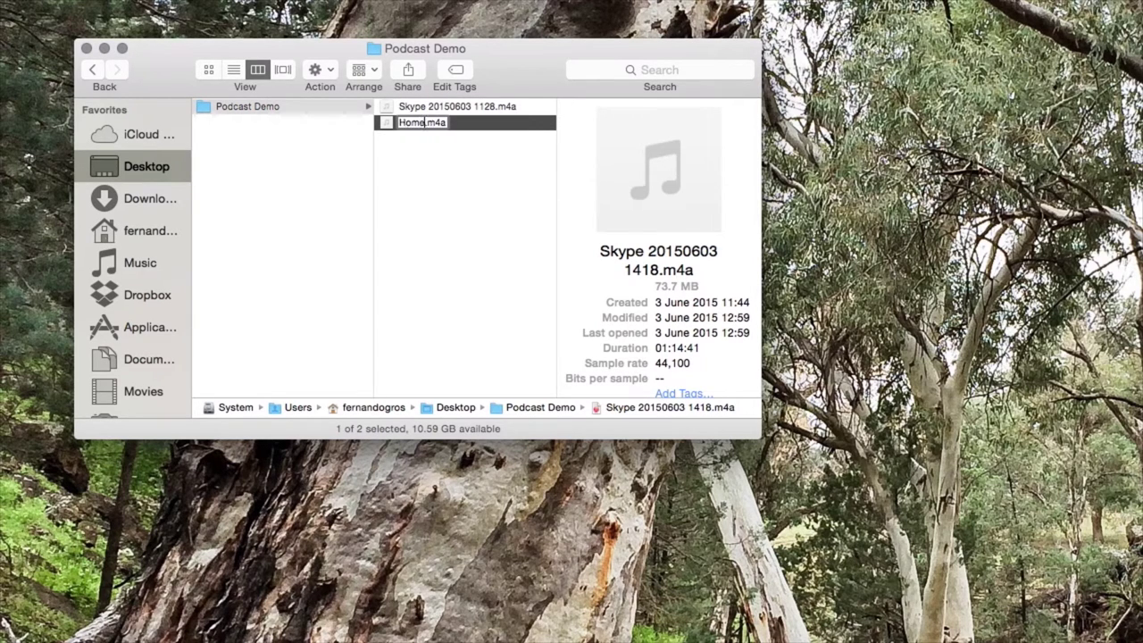
pyautogui.write('_')
pyautogui.write('Podcast Demo')
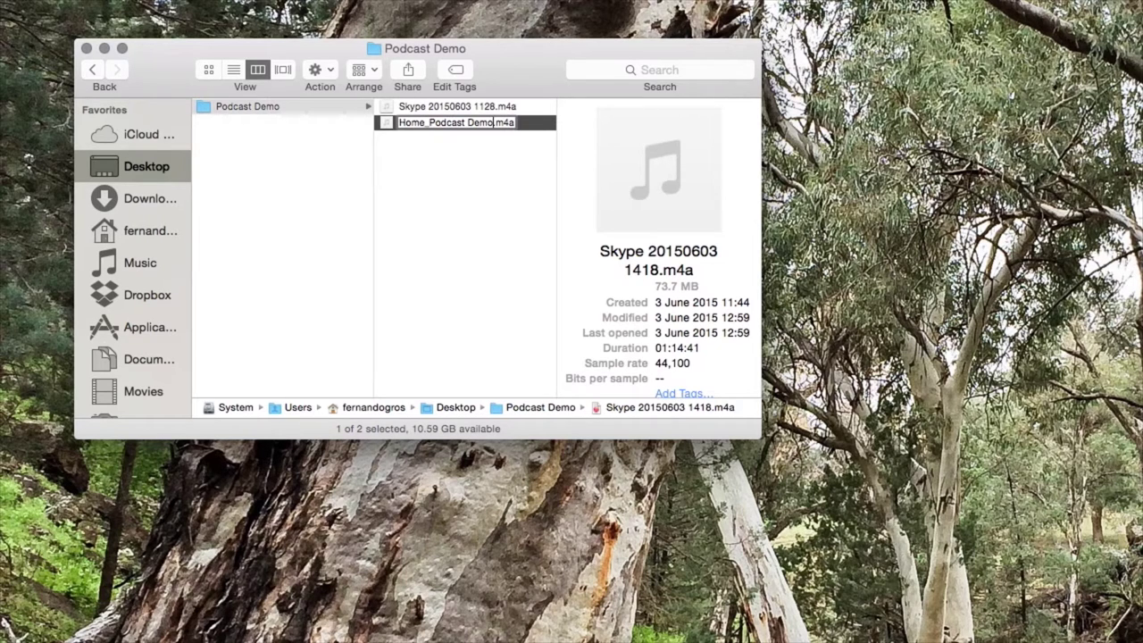
pyautogui.press('Escape')
# Step: Rename the 1128 recording to Away_Podcast Demo.m4a
pyautogui.click(449, 107)
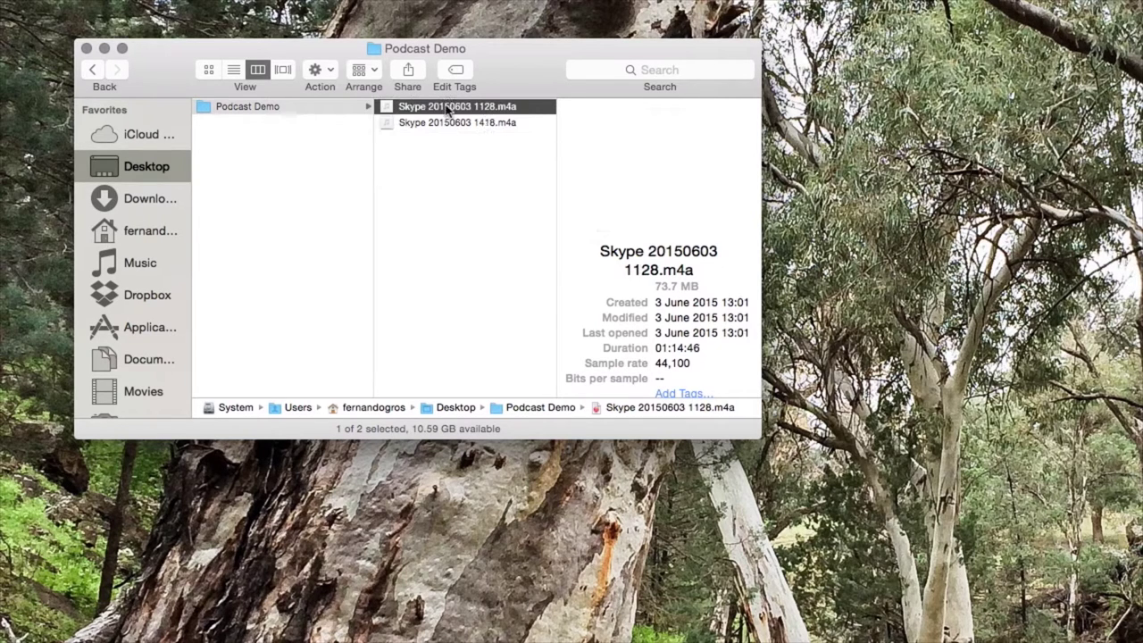
pyautogui.press('Return')
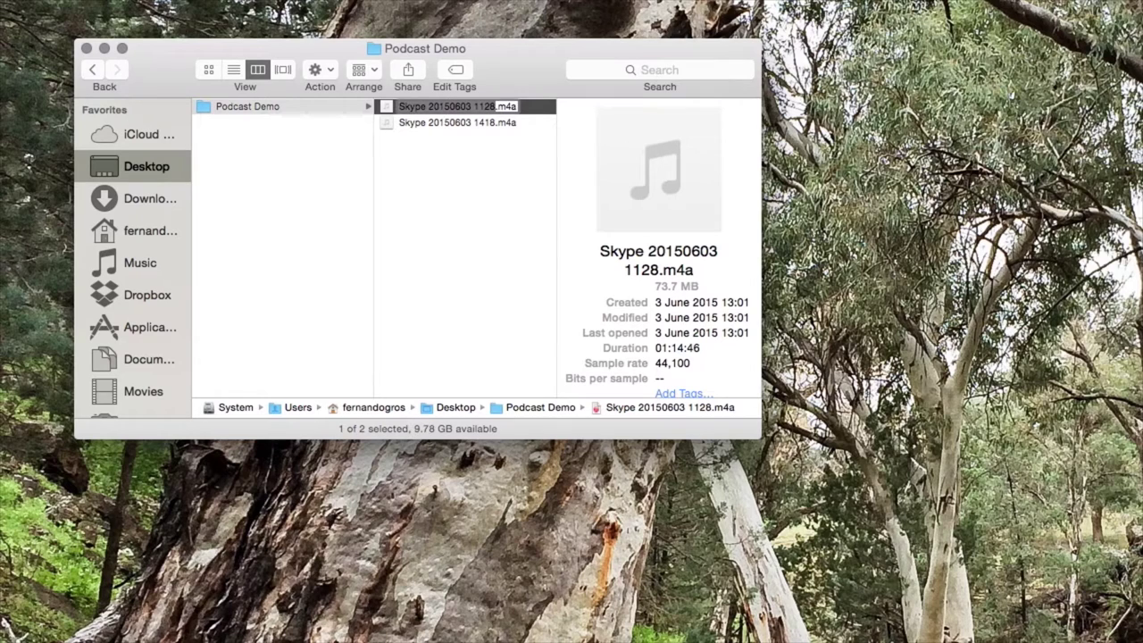
pyautogui.write('Away_')
pyautogui.write('Podcast Demo')
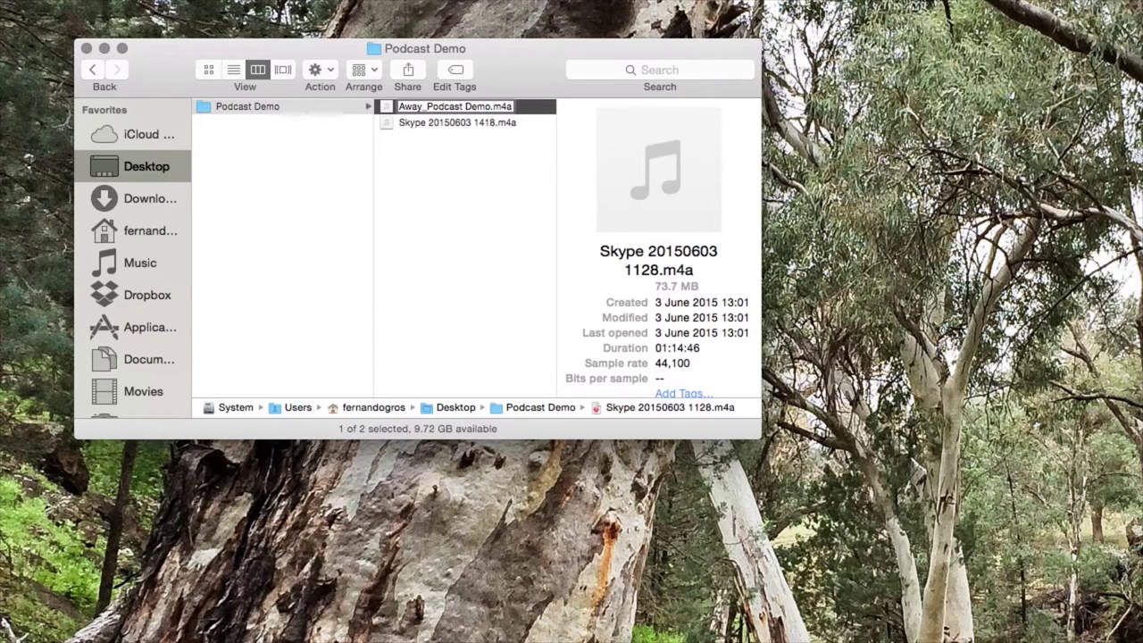
pyautogui.click(452, 126)
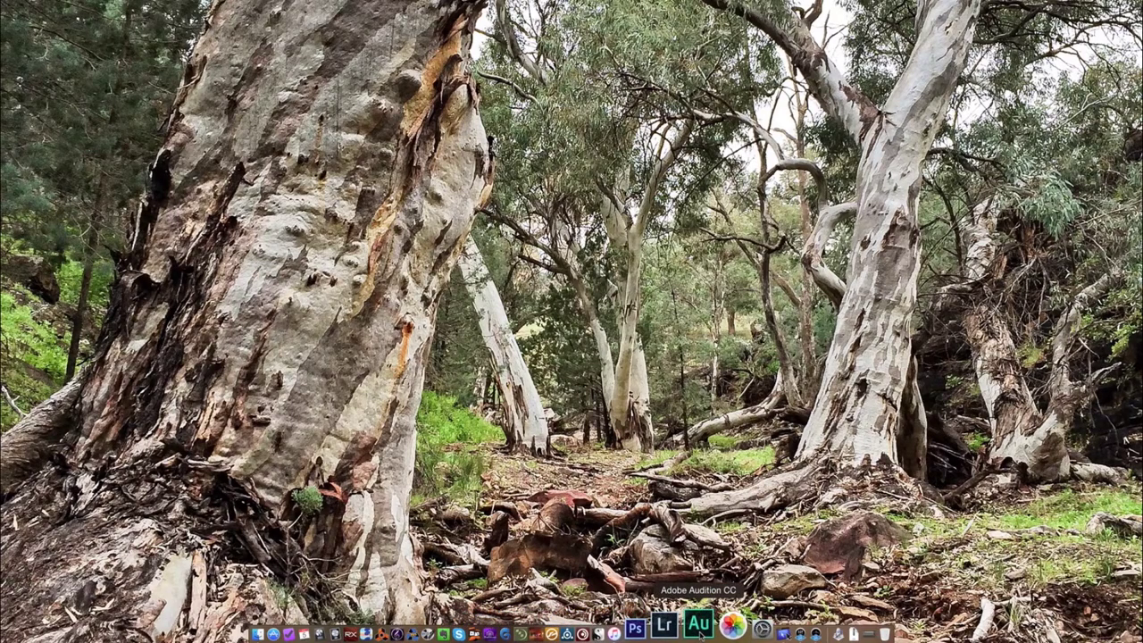
# Step: Launch Audition and open Home_Podcast Demo.m4a from the Podcast Demo folder
pyautogui.click(699, 630)
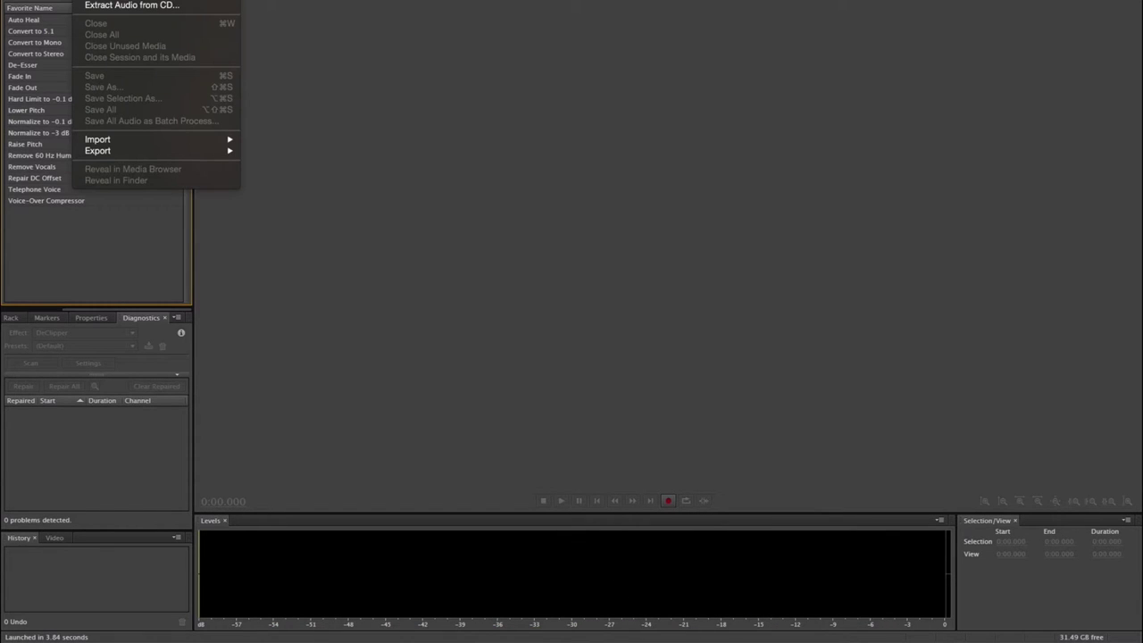
pyautogui.press('super+o')
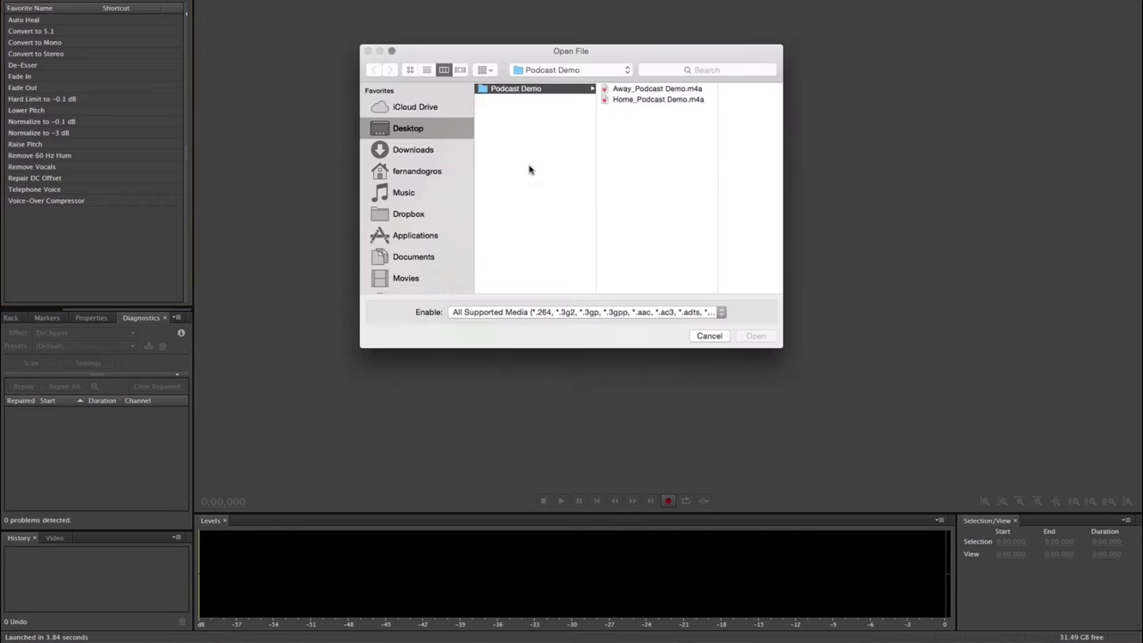
pyautogui.click(657, 100)
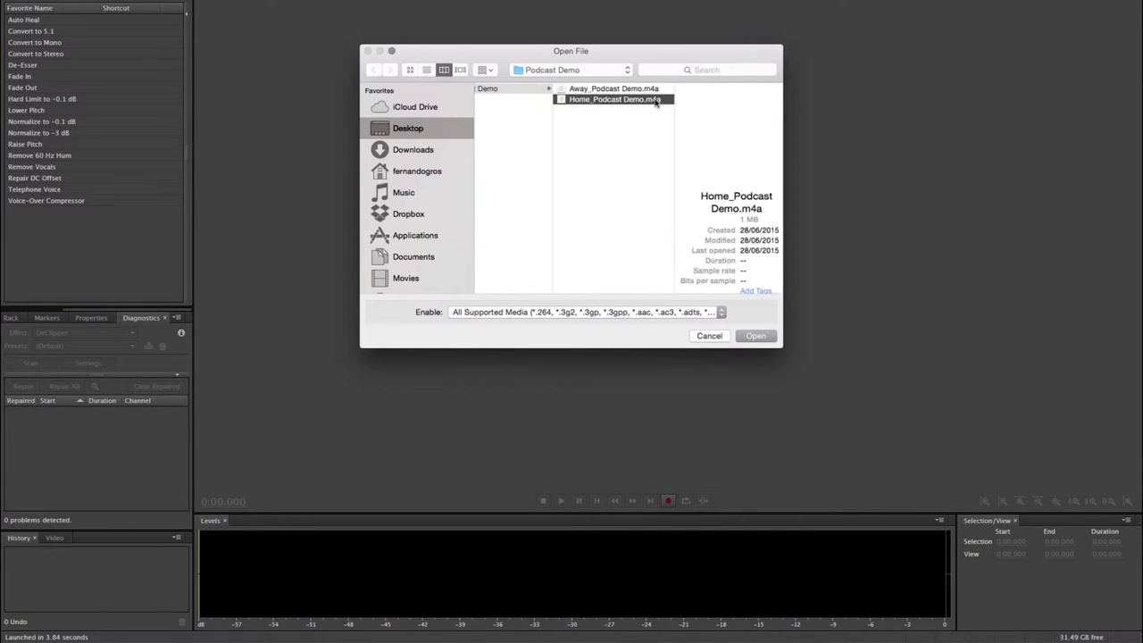
pyautogui.click(755, 336)
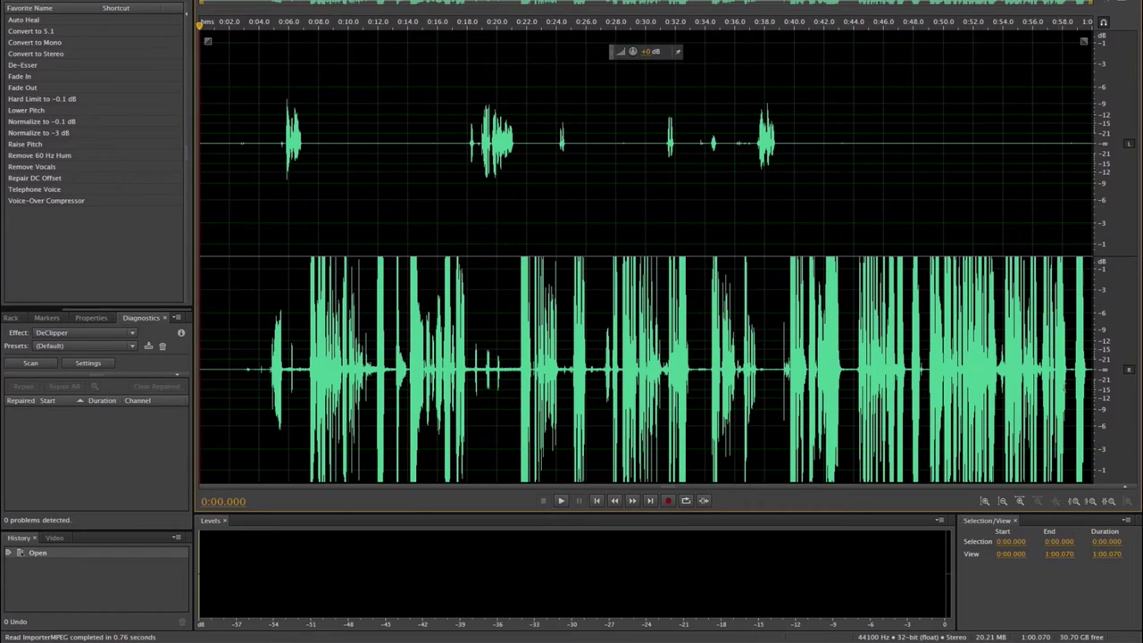
# Step: Switch off the right channel of the home recording, leaving only the left editable
pyautogui.click(1129, 369)
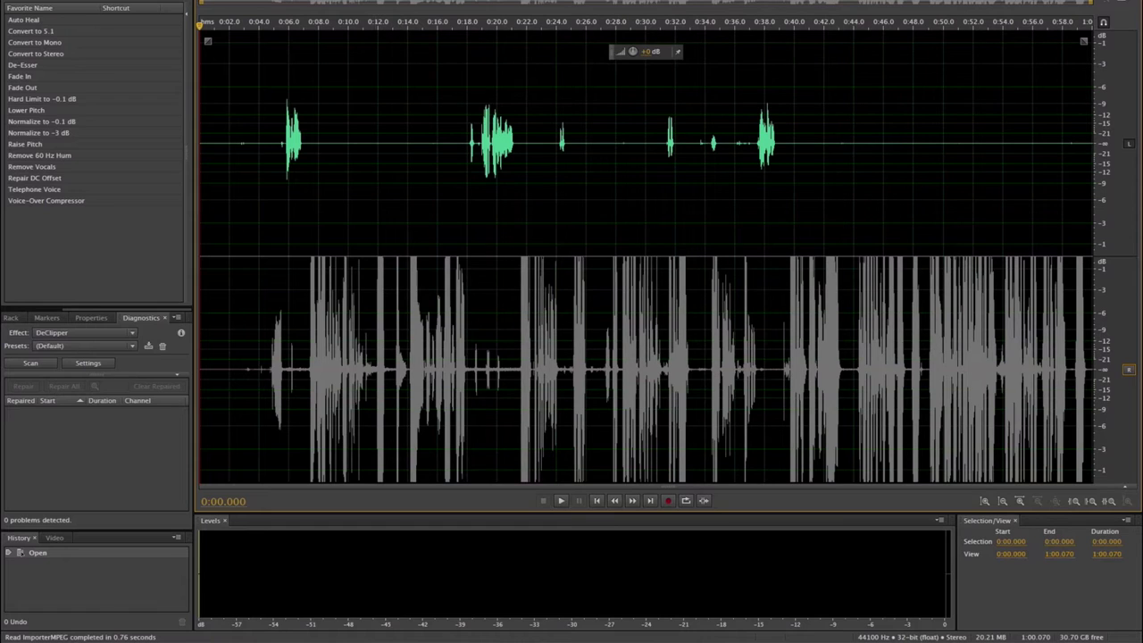
# Step: Open File > Export > File for the home recording and start editing the export name
pyautogui.click(94, 0)
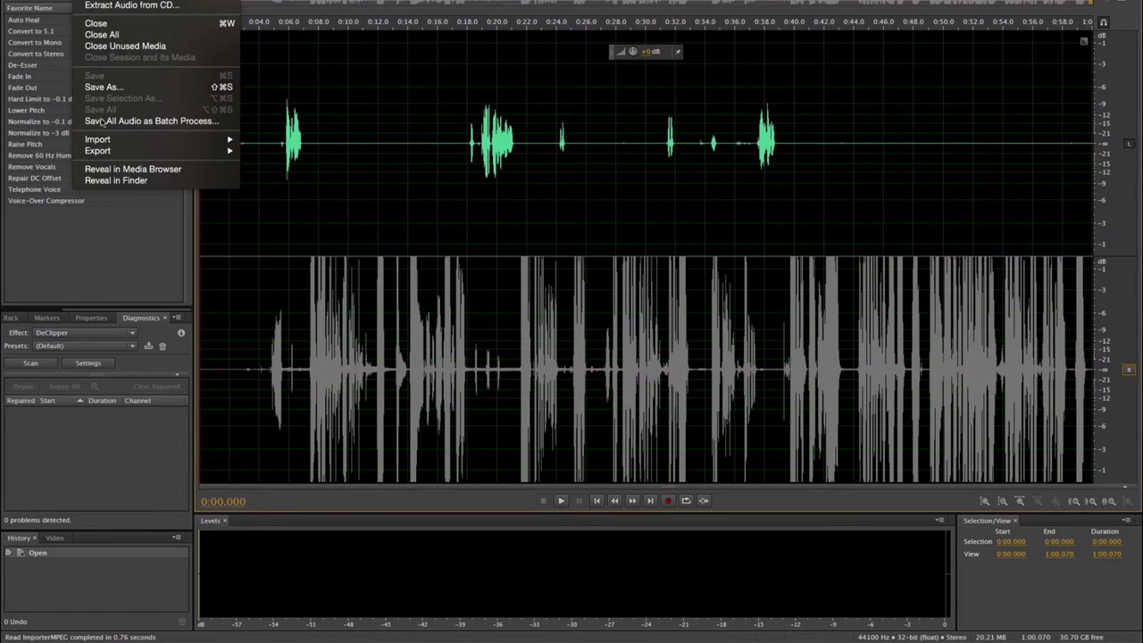
pyautogui.moveTo(98, 152)
pyautogui.click(270, 149)
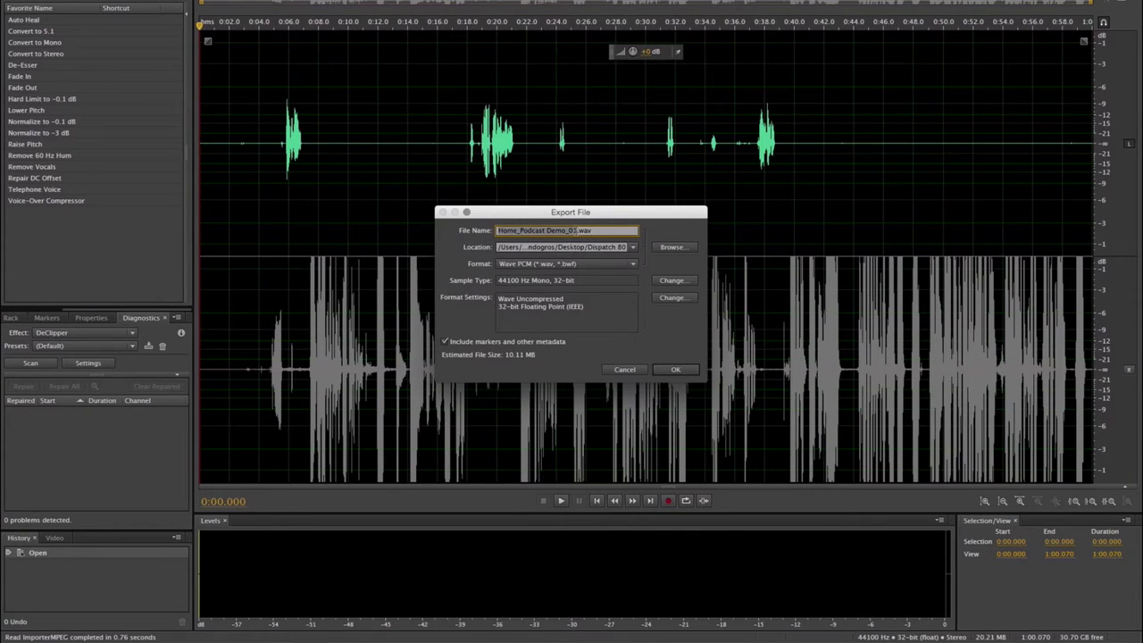
pyautogui.click(579, 231)
pyautogui.press('BackSpace')
pyautogui.write('1')
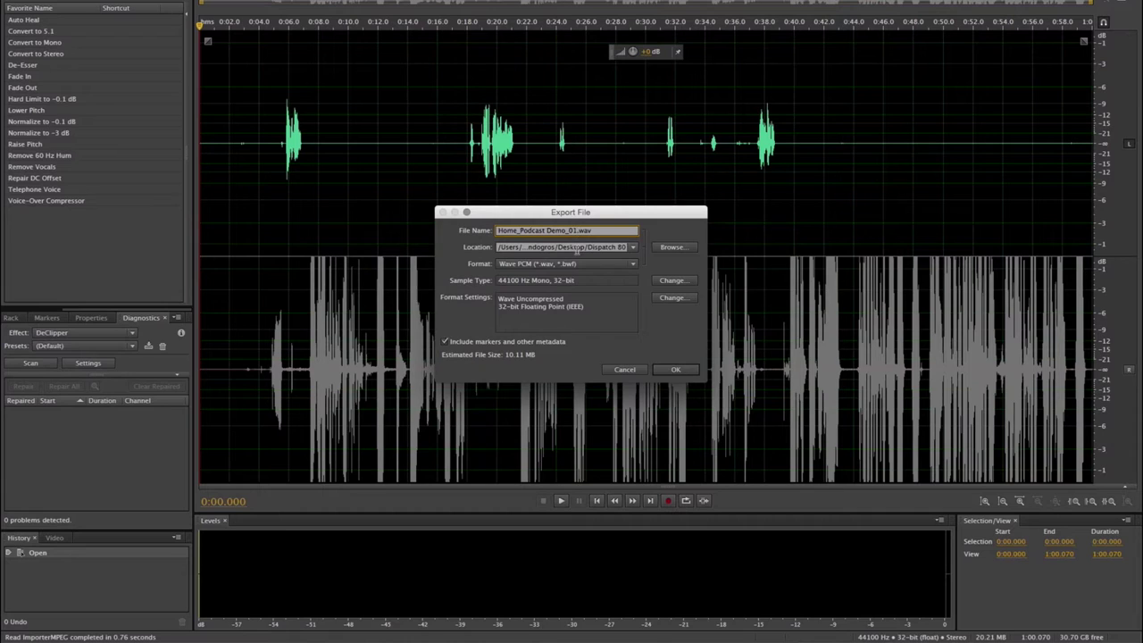
pyautogui.write('_')
# Step: Name the export Home_Podcast Demo_Mono.wav and target the Desktop Podcast Demo folder
pyautogui.press('BackSpace')
pyautogui.press('BackSpace')
pyautogui.press('BackSpace')
pyautogui.write('Mono')
pyautogui.click(670, 249)
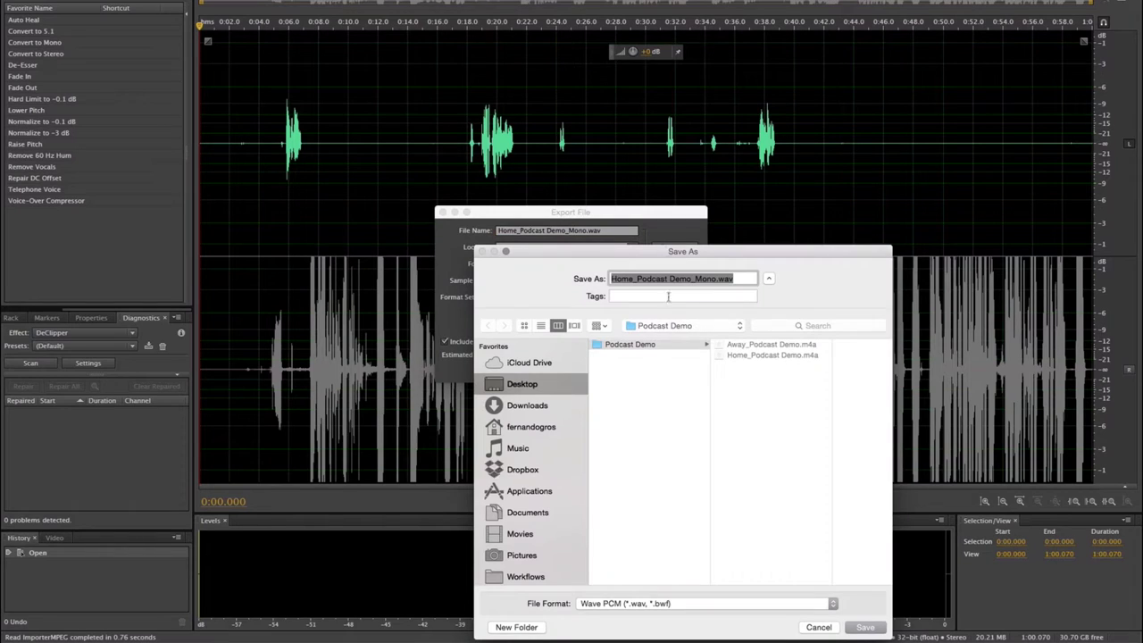
pyautogui.click(649, 346)
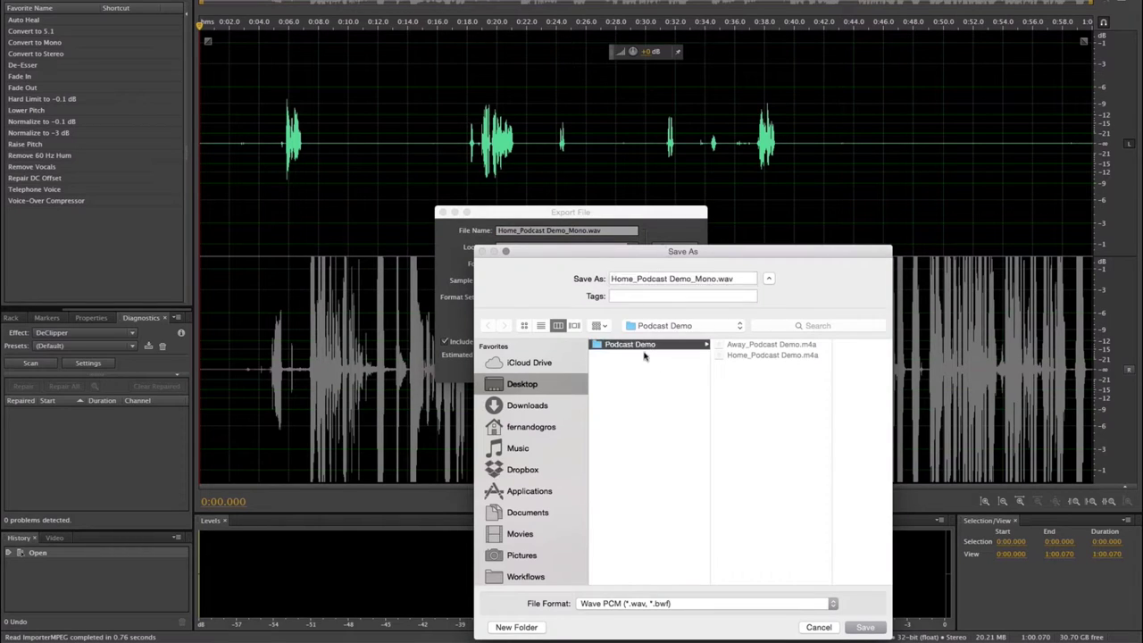
pyautogui.click(865, 628)
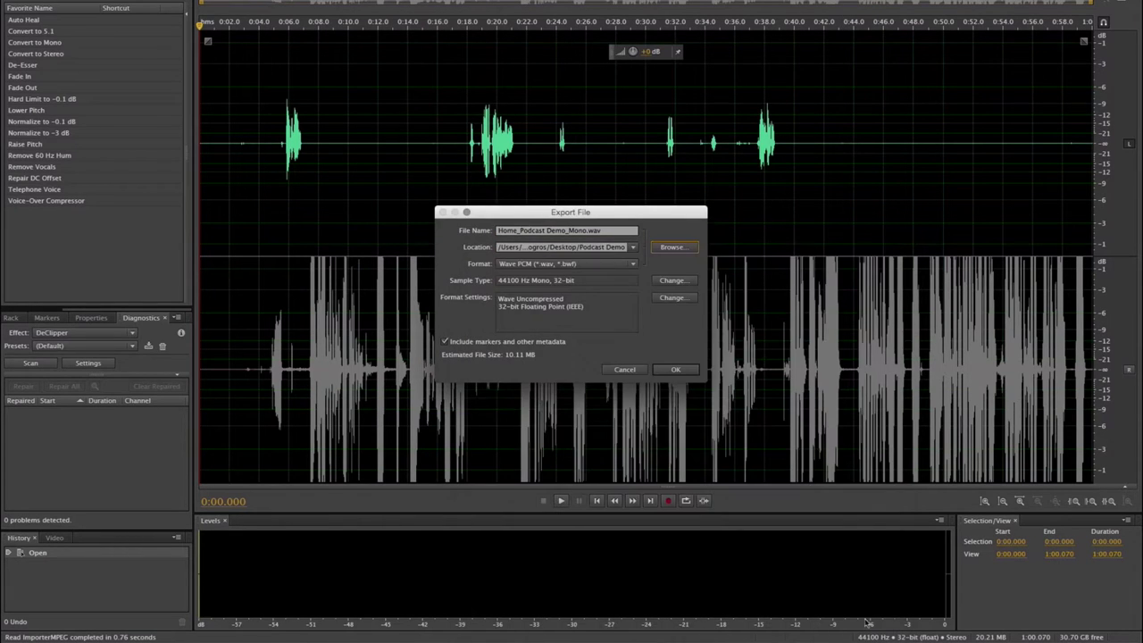
pyautogui.click(632, 266)
# Step: Keep Wave PCM and convert the sample type to Mono, Left Mix 100%, Right Mix 0%
pyautogui.click(536, 265)
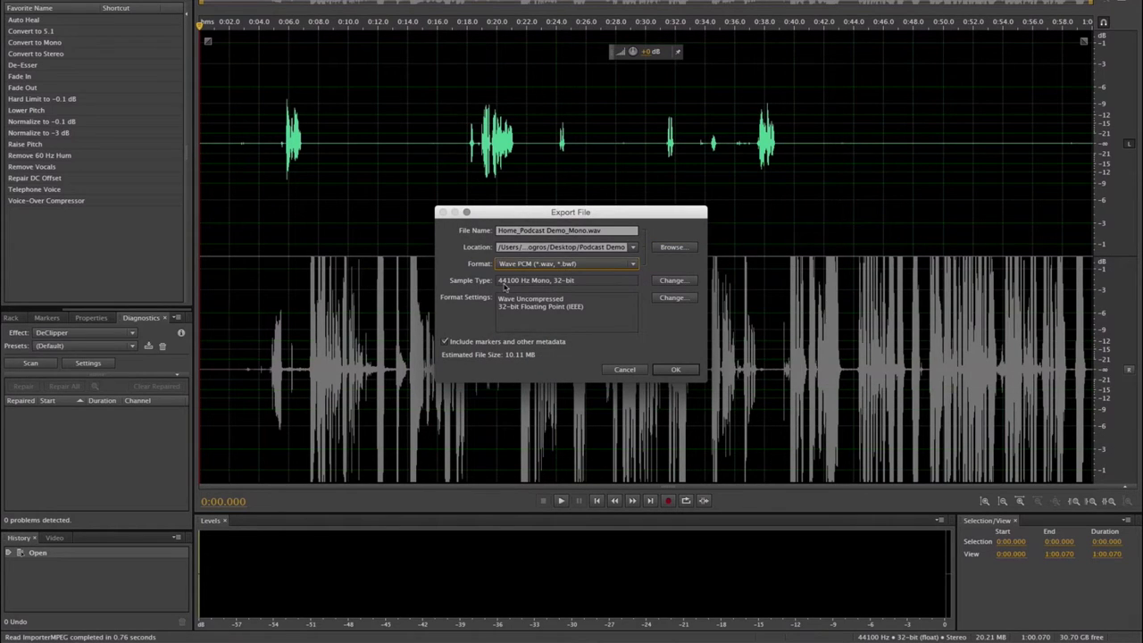
pyautogui.click(668, 282)
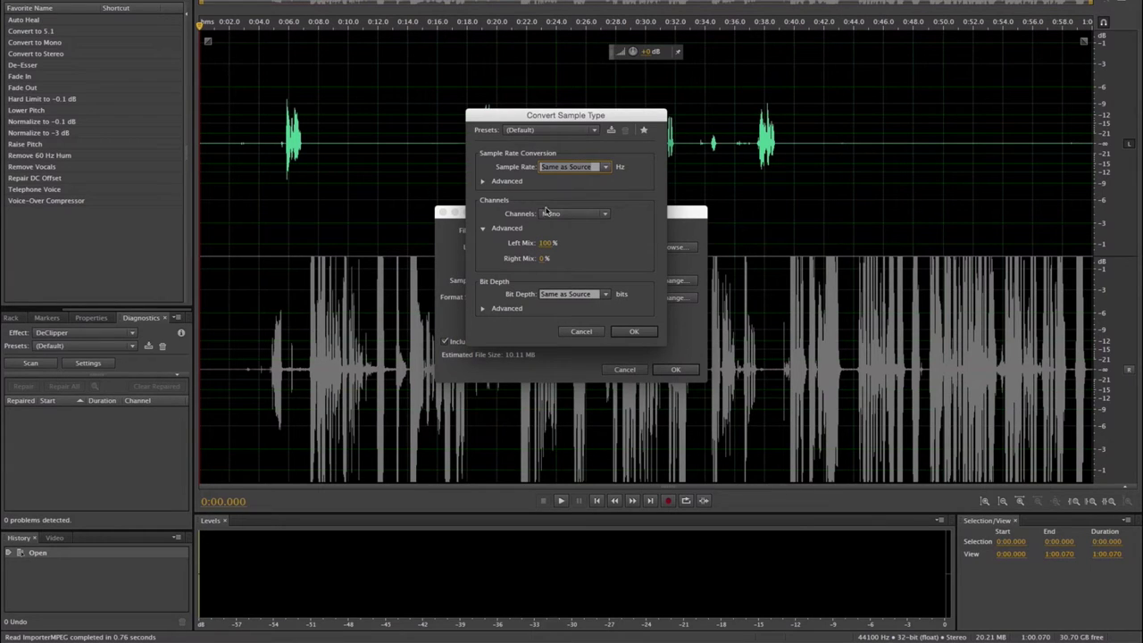
pyautogui.click(585, 214)
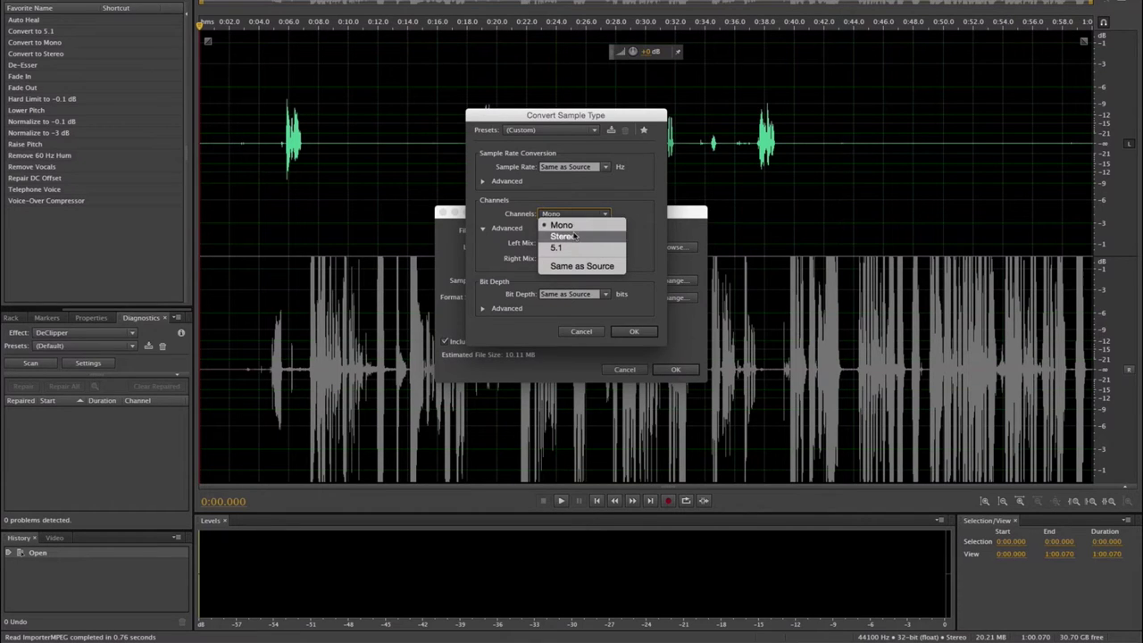
pyautogui.click(637, 204)
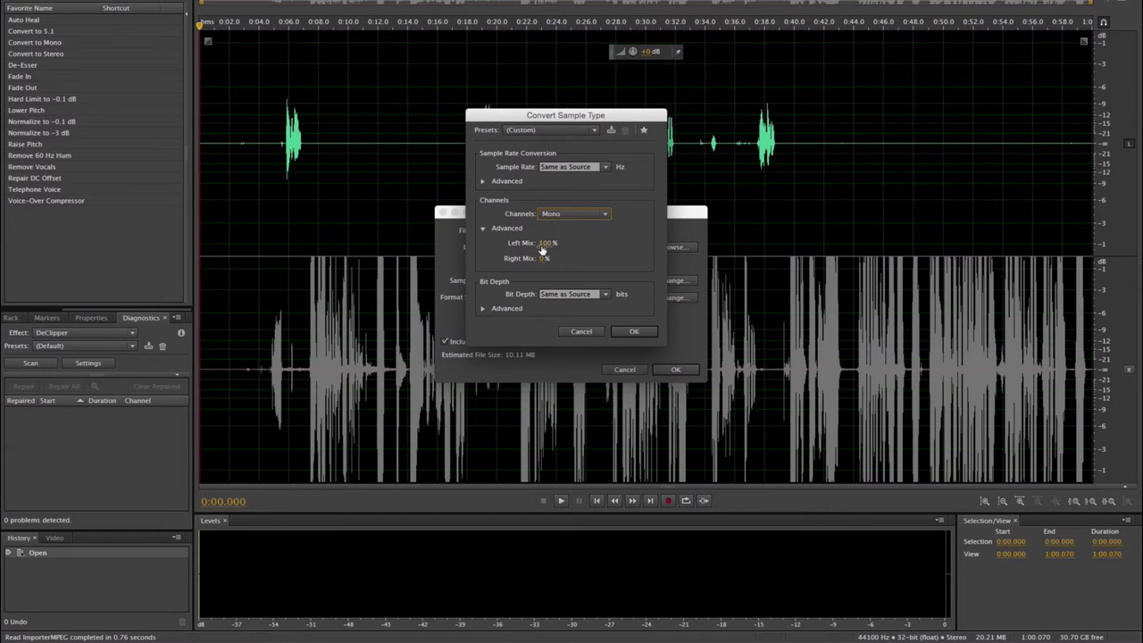
pyautogui.moveTo(545, 244)
pyautogui.mouseDown()
pyautogui.moveTo(496, 246)
pyautogui.moveTo(564, 245)
pyautogui.mouseUp()
pyautogui.click(541, 259)
pyautogui.click(545, 243)
pyautogui.click(635, 332)
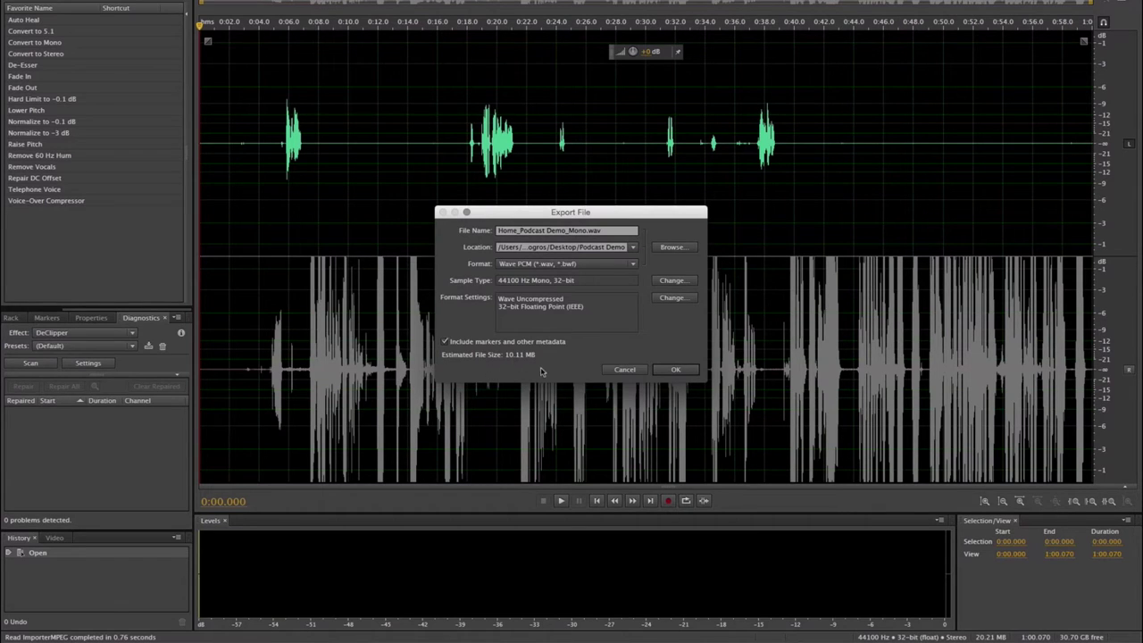
pyautogui.click(676, 369)
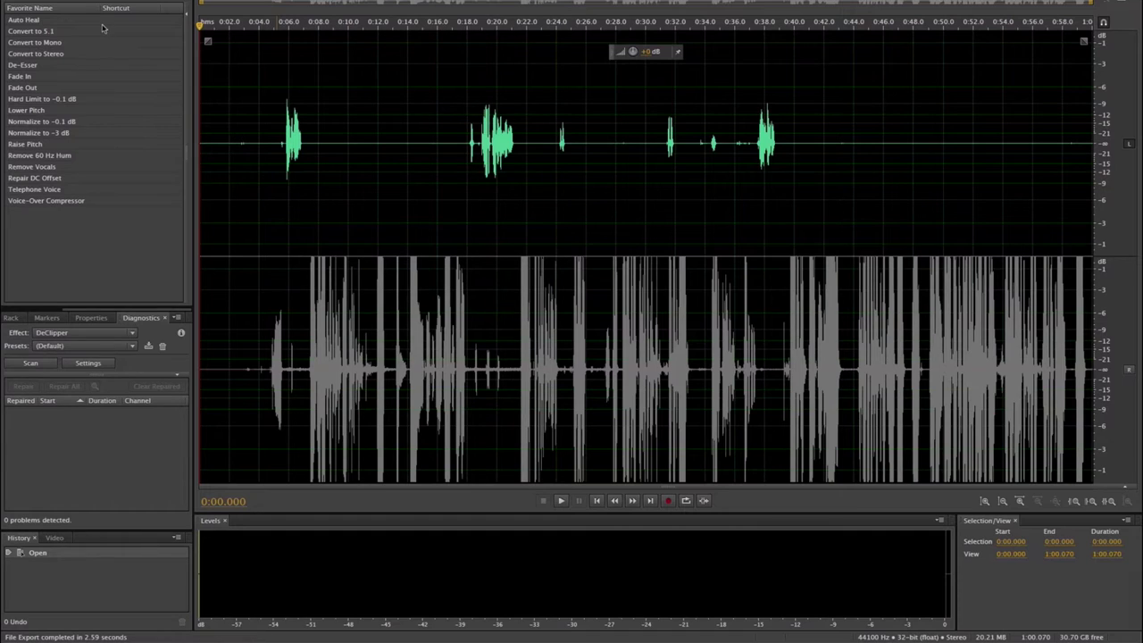
# Step: Close the exported home recording and open Away_Podcast Demo.m4a
pyautogui.hotkey('ctrl', 'w')
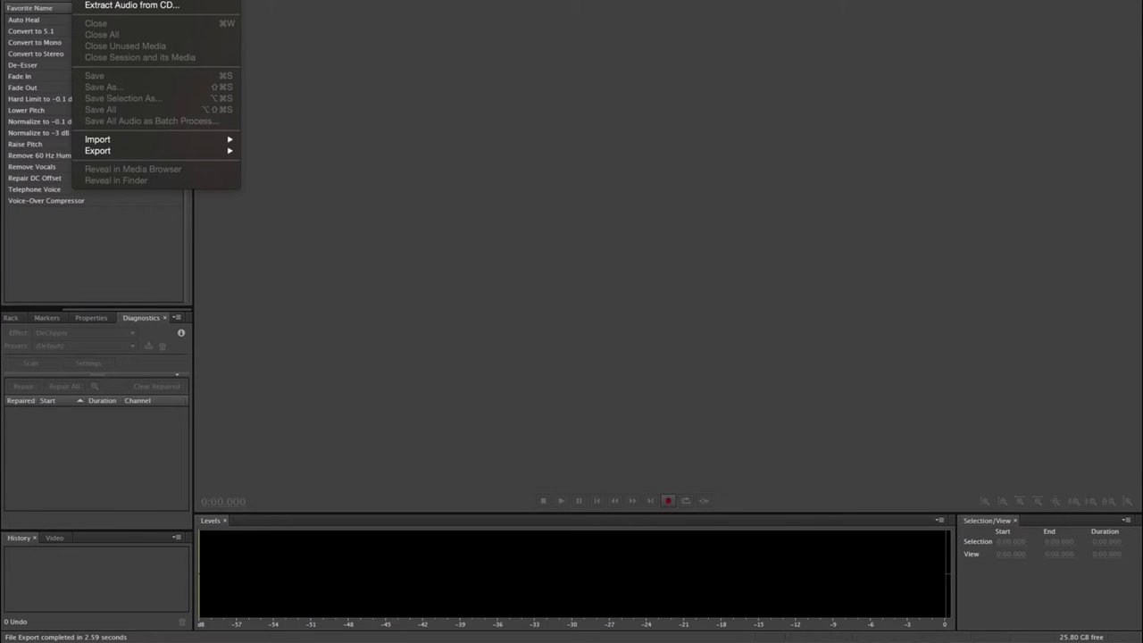
pyautogui.press('super+o')
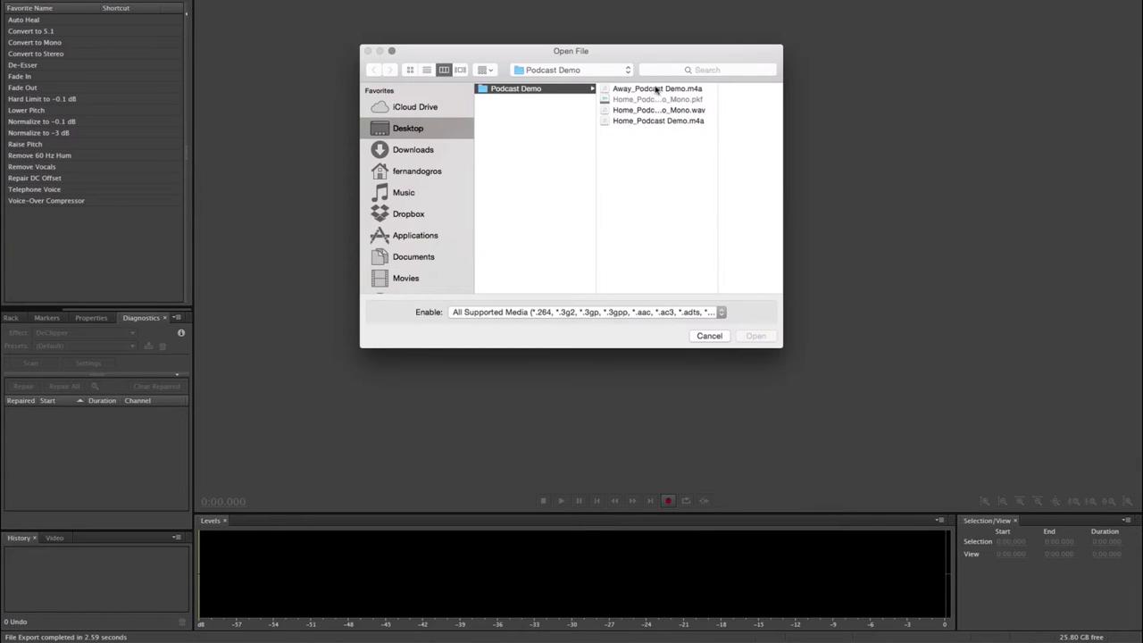
pyautogui.click(650, 90)
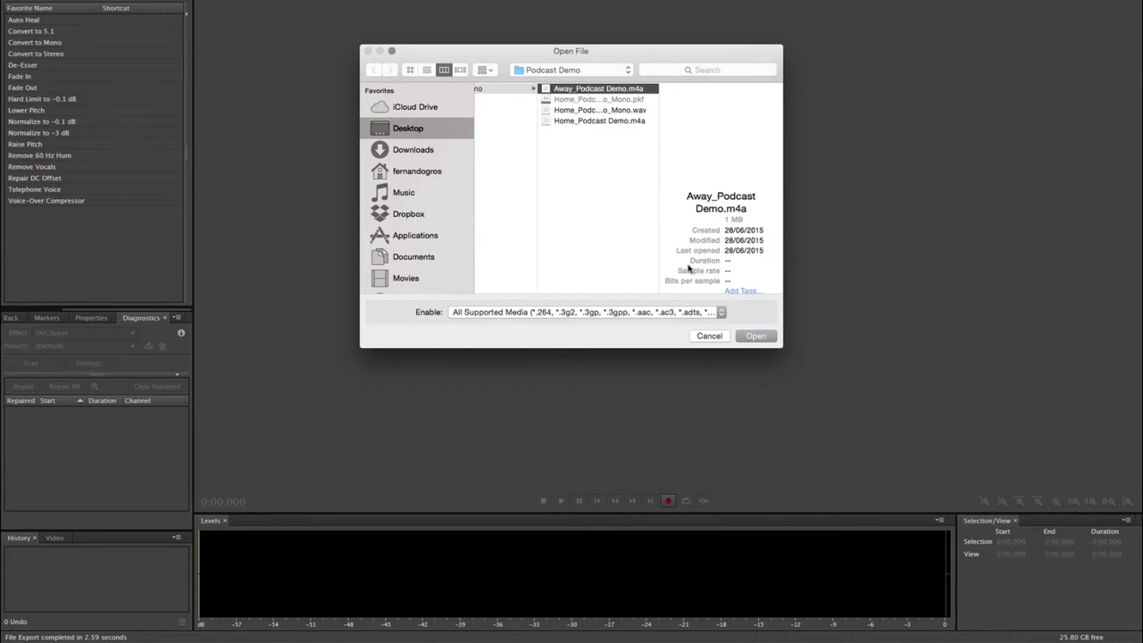
pyautogui.click(757, 337)
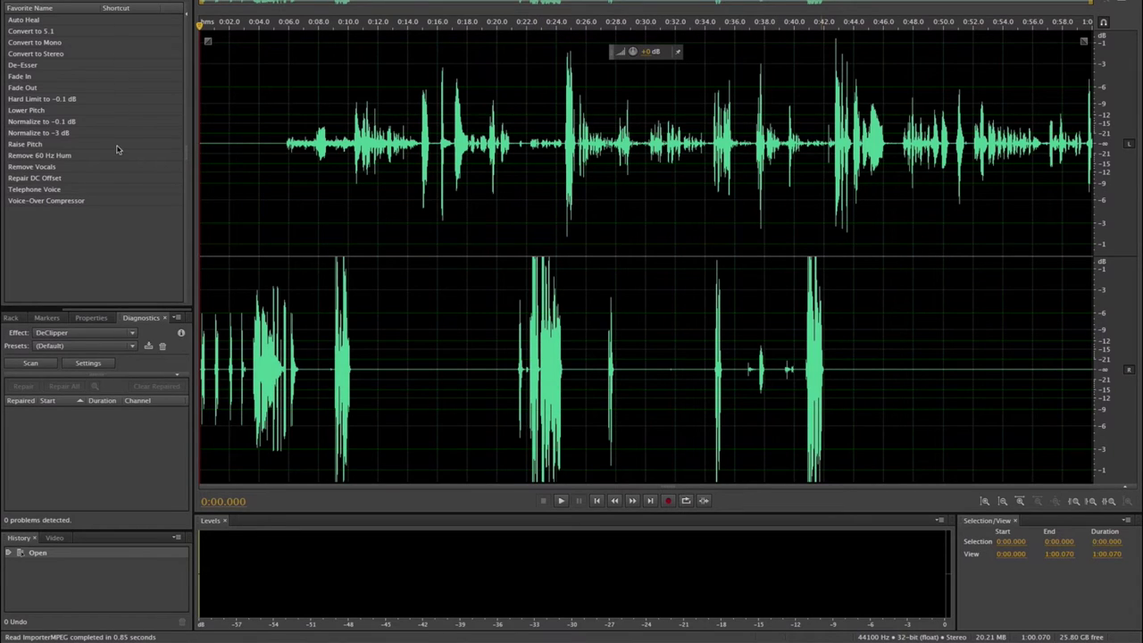
# Step: Set the away recording's export name to Away_Podcast Demo_Mono.wav and its location to the MONO folder
pyautogui.moveTo(218, 154)
pyautogui.click(263, 151)
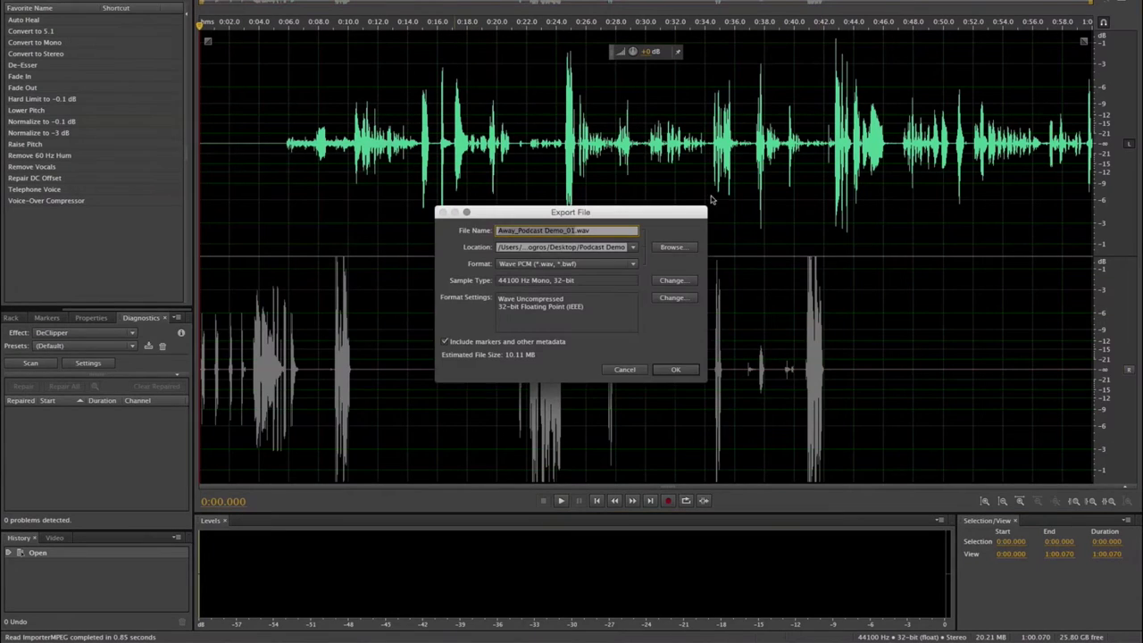
pyautogui.click(574, 230)
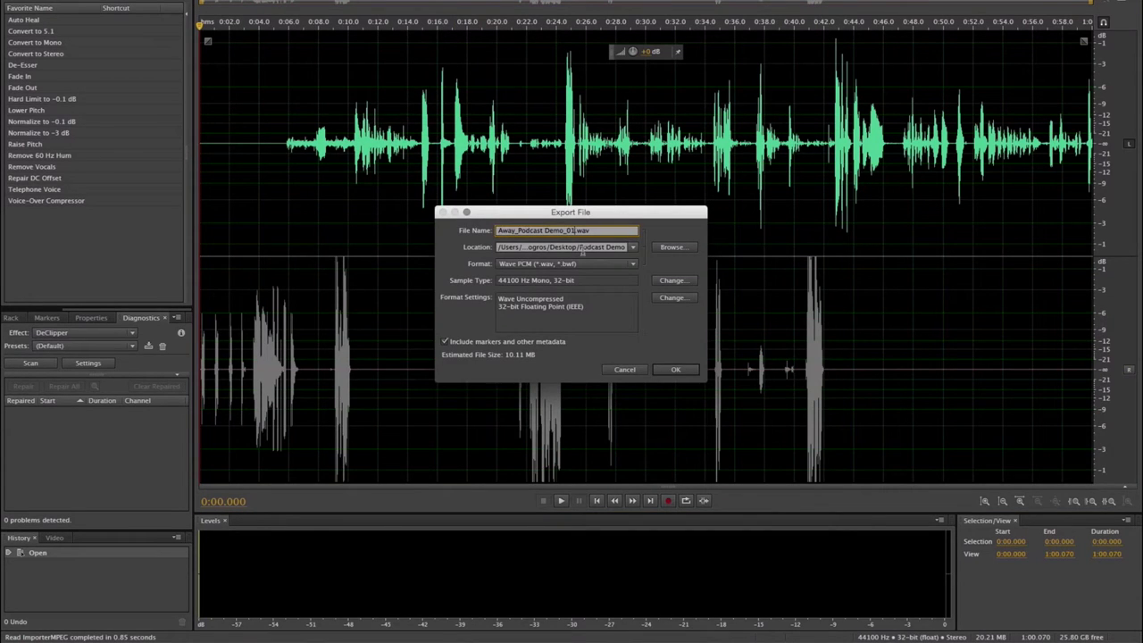
pyautogui.press('BackSpace')
pyautogui.press('BackSpace')
pyautogui.write('Mono')
pyautogui.click(624, 252)
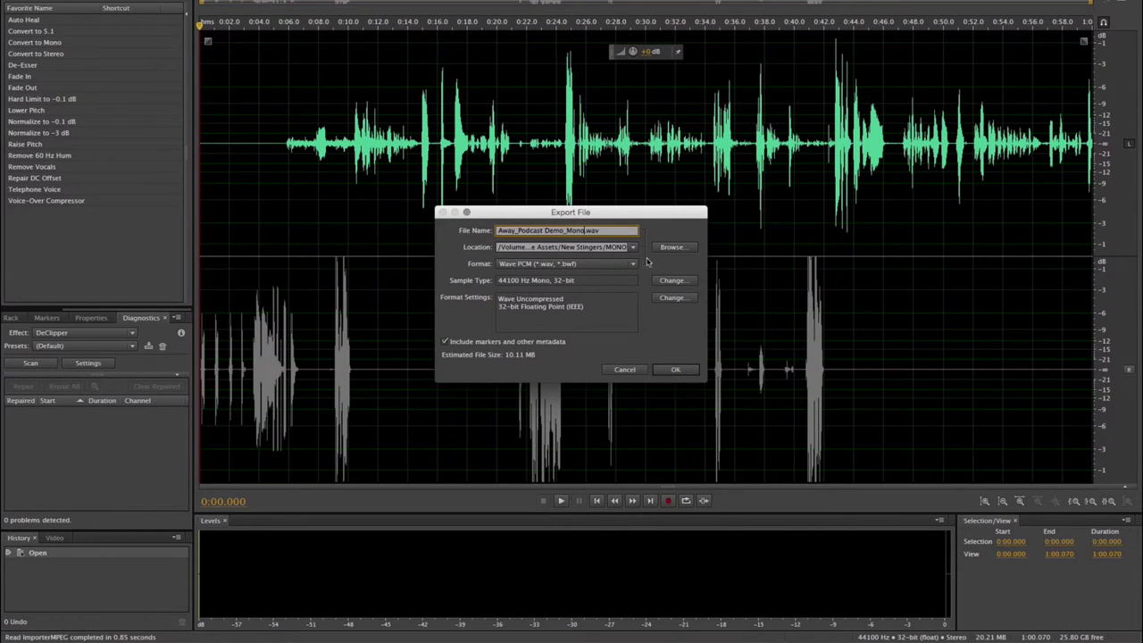
pyautogui.click(673, 249)
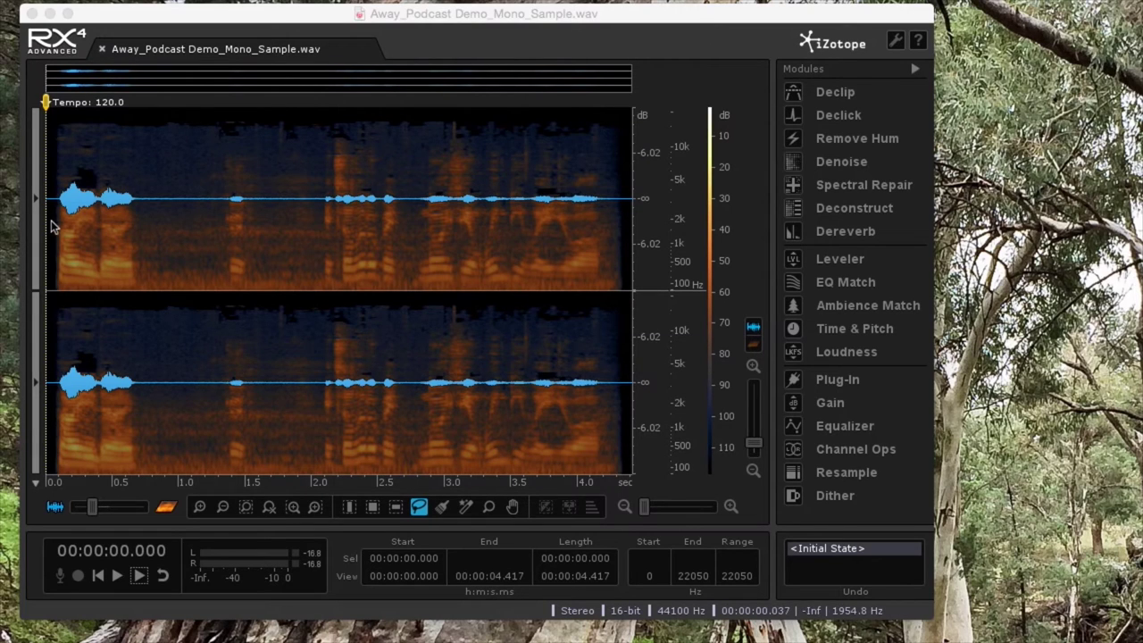
pyautogui.scroll(1, 600, 248)
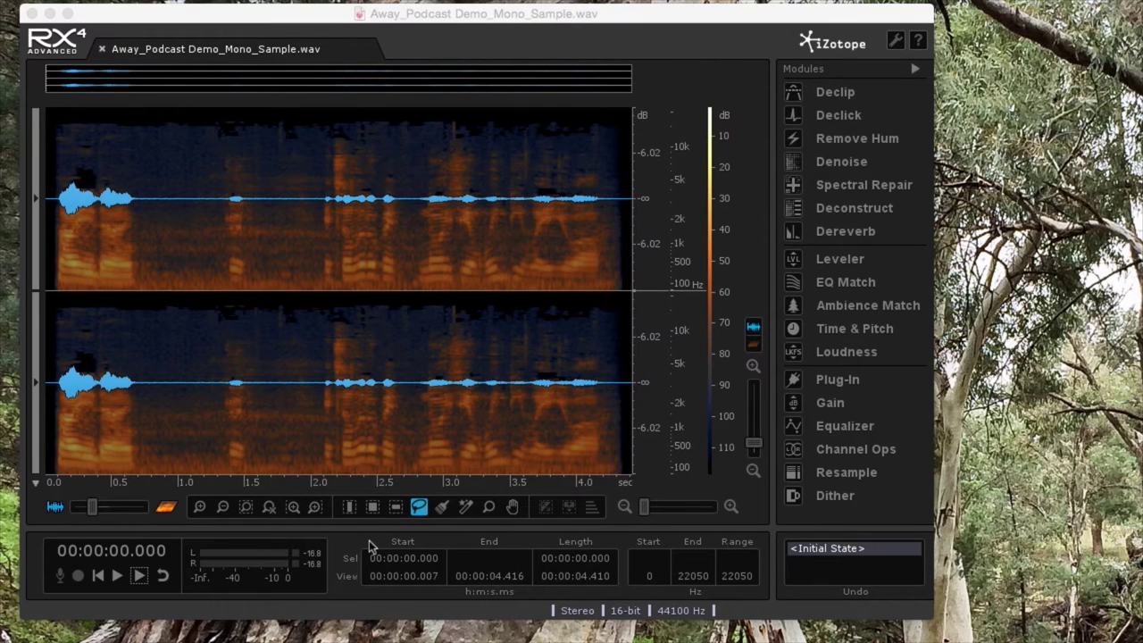
# Step: Play the whole sample through to its 4.417-second end
pyautogui.click(117, 577)
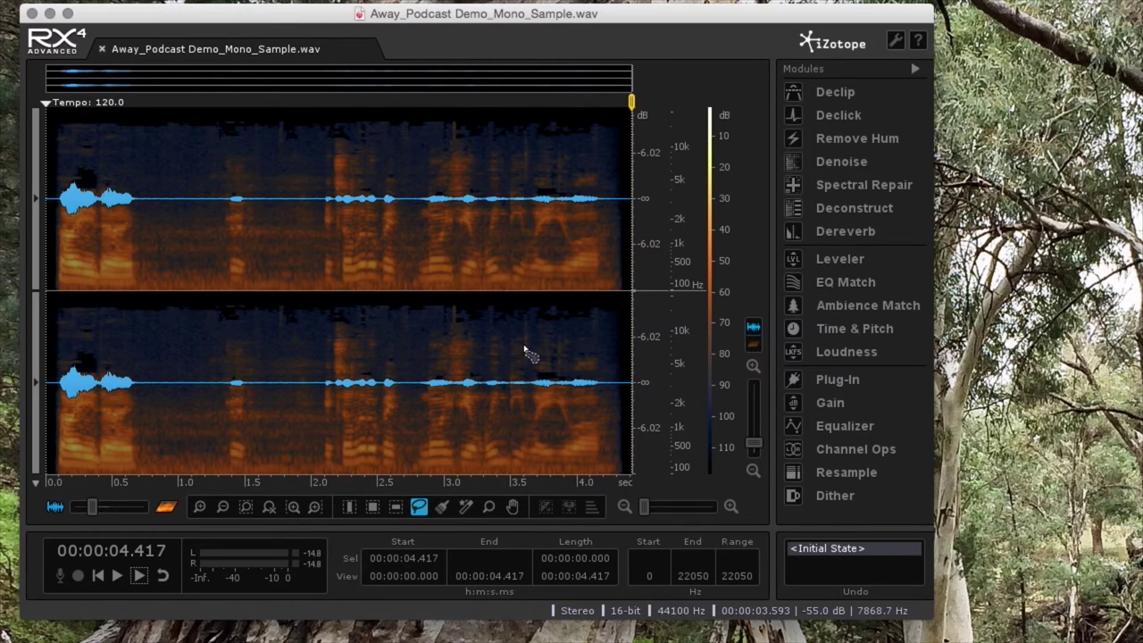
pyautogui.click(835, 166)
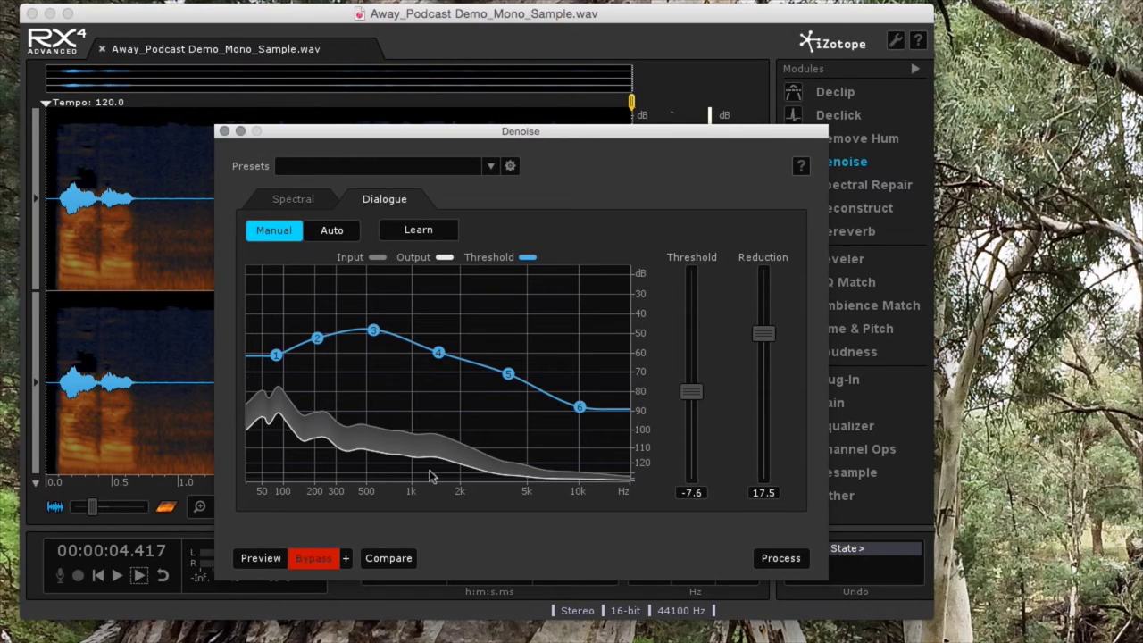
# Step: Un-bypass the Dialogue denoiser, learn the noise profile, and A/B preview it against the original
pyautogui.click(317, 561)
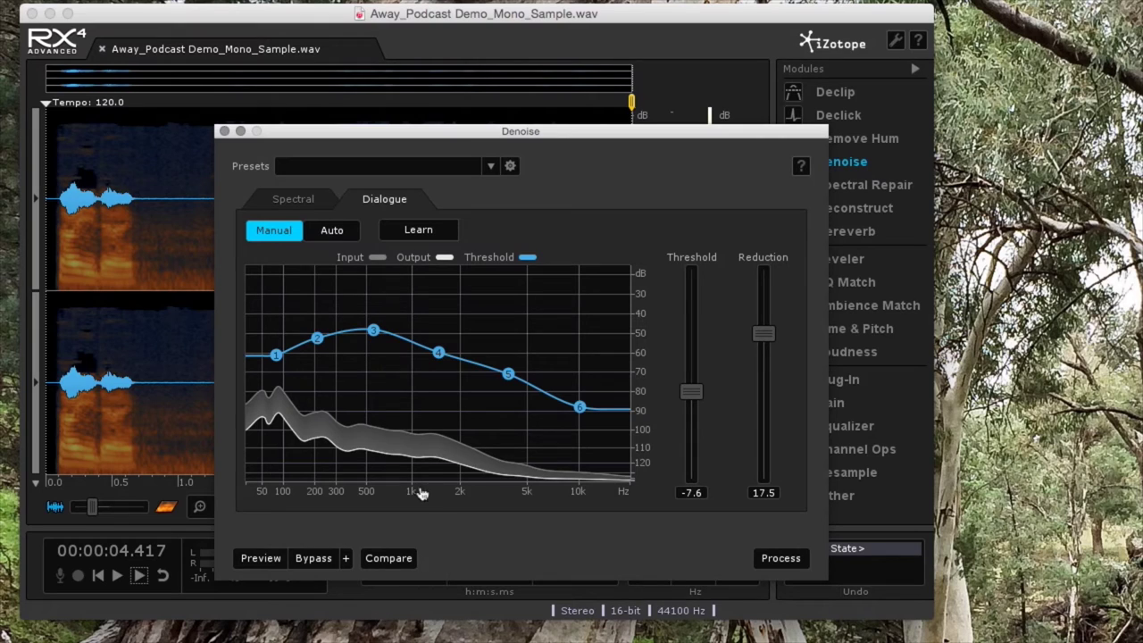
pyautogui.click(414, 234)
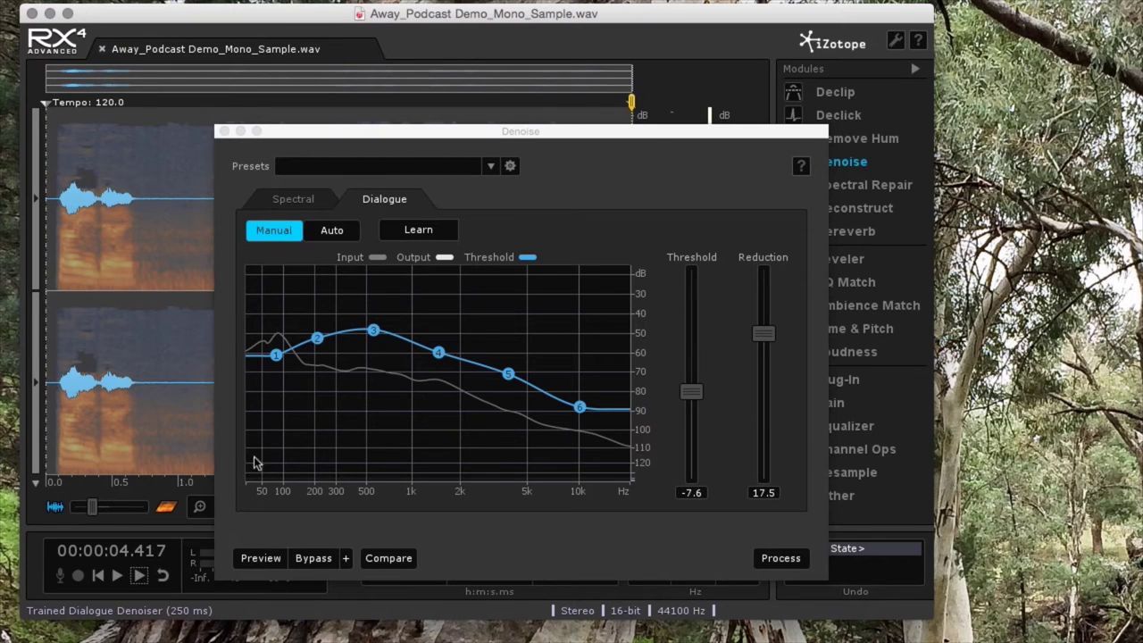
pyautogui.click(261, 559)
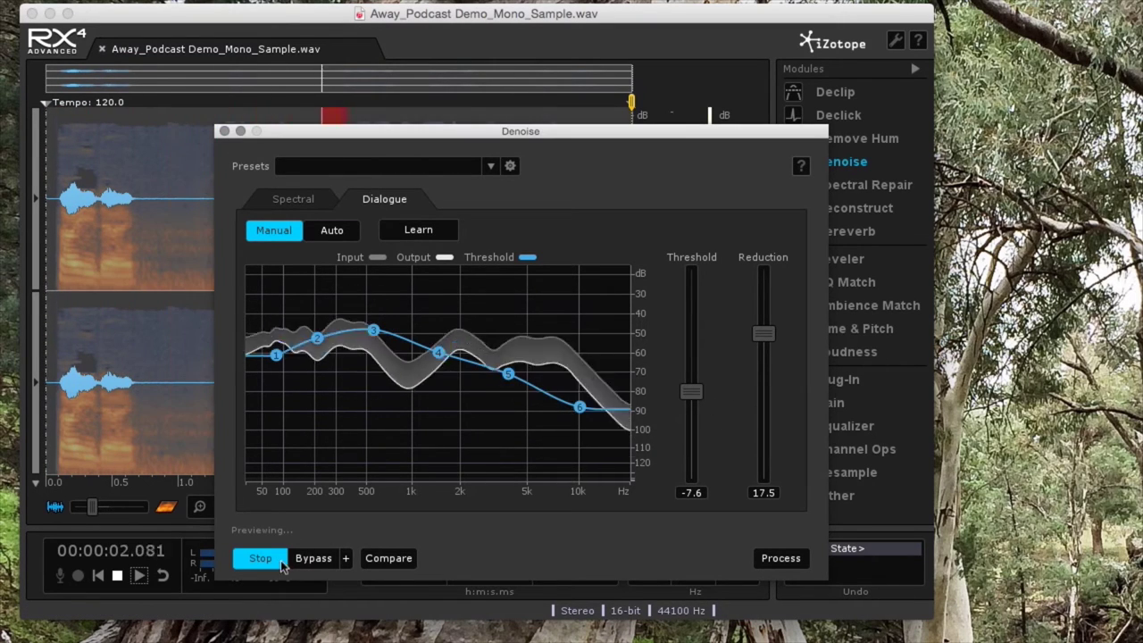
pyautogui.click(261, 559)
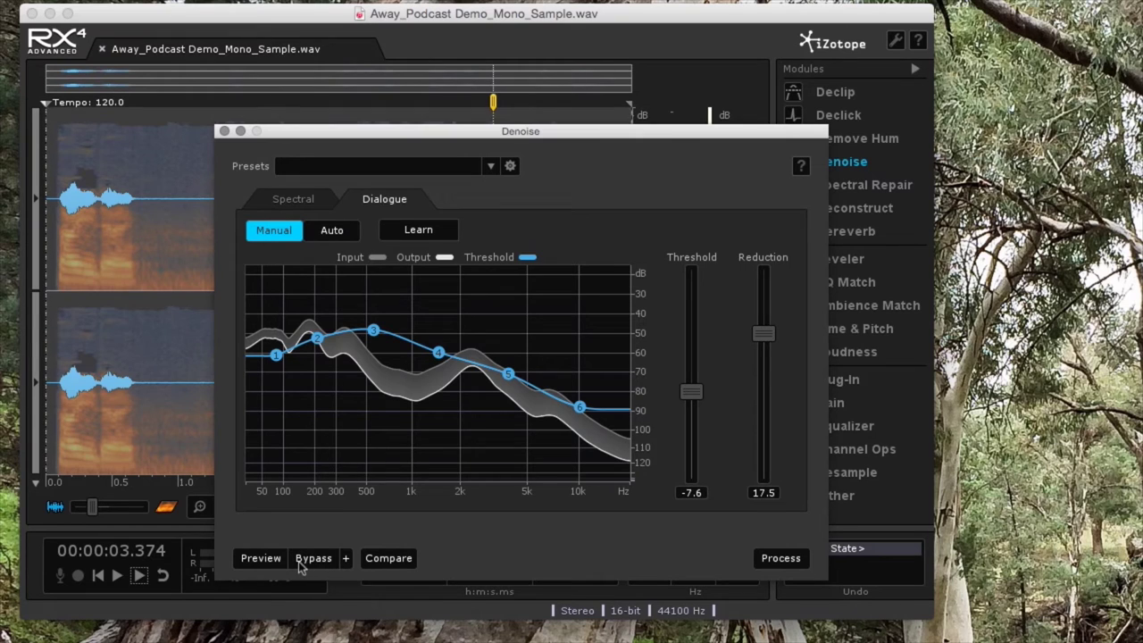
pyautogui.click(263, 562)
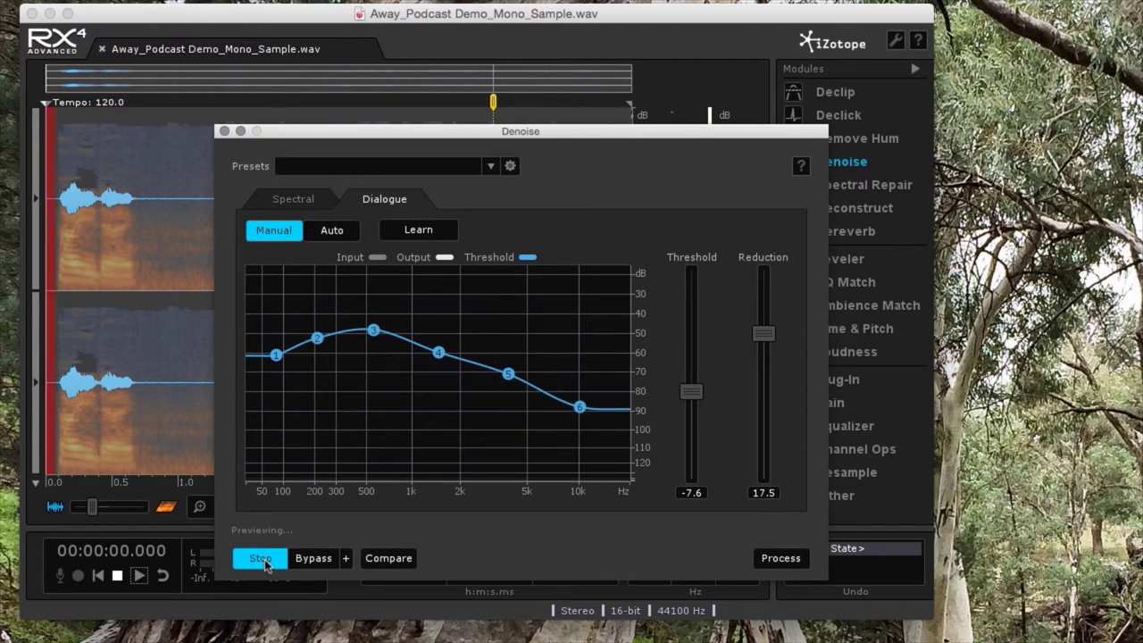
pyautogui.click(320, 560)
pyautogui.click(324, 561)
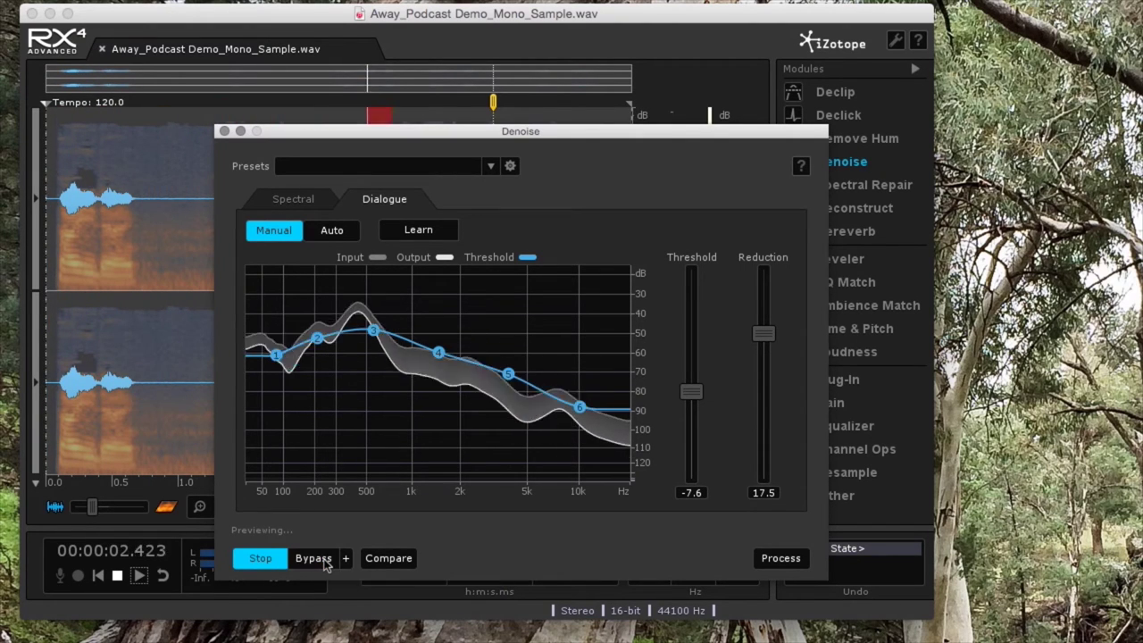
pyautogui.click(324, 561)
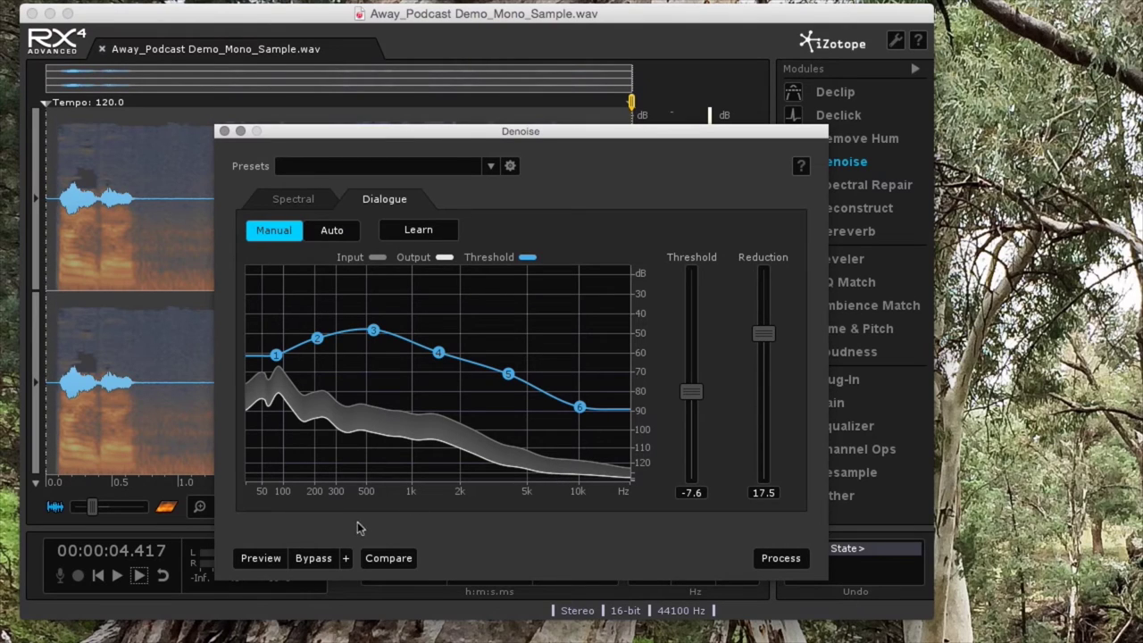
# Step: While previewing, raise the denoise threshold to 4.2 and increase the noise reduction
pyautogui.click(261, 561)
pyautogui.moveTo(693, 392); pyautogui.dragTo(690, 312)
pyautogui.moveTo(764, 333); pyautogui.dragTo(765, 277)
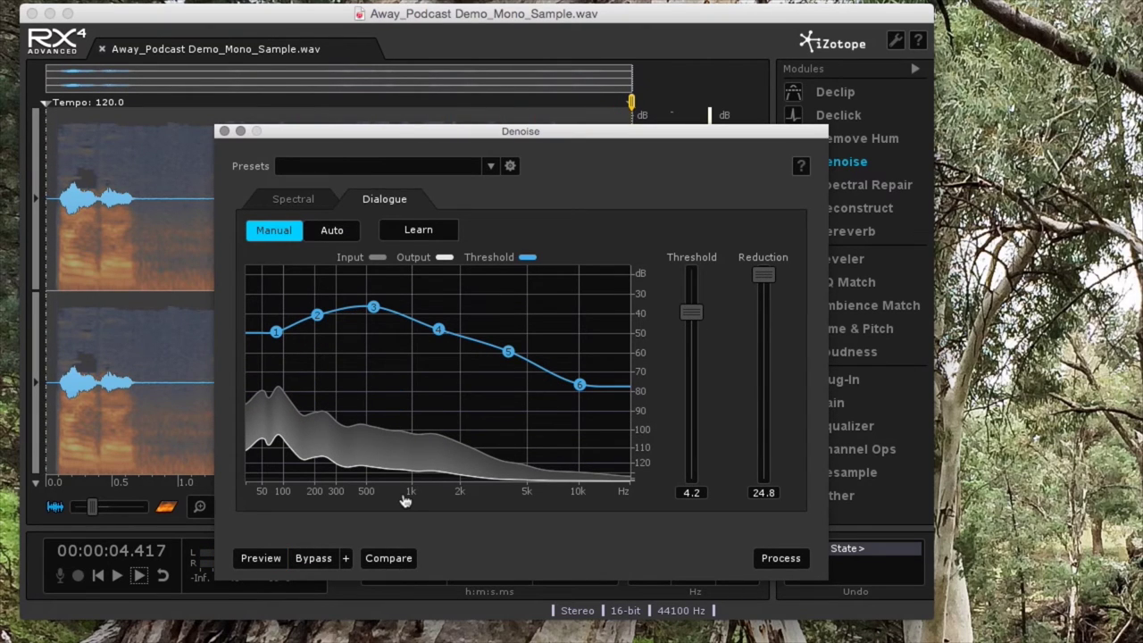
# Step: Restart the preview and toggle Bypass repeatedly to compare denoised and original sound
pyautogui.click(257, 560)
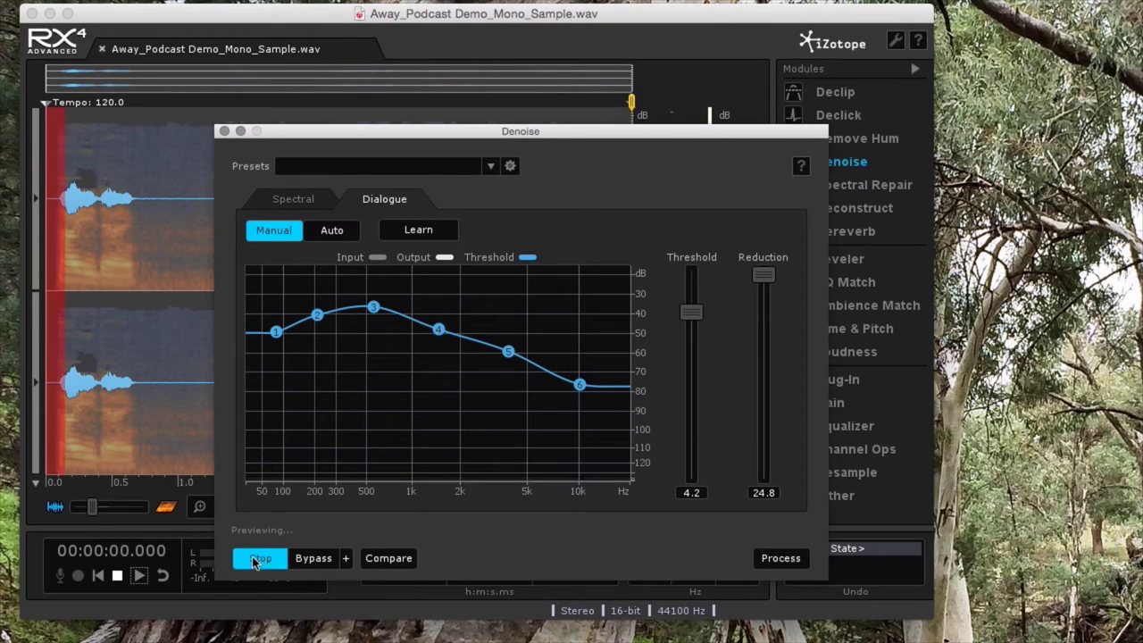
pyautogui.click(310, 560)
pyautogui.click(310, 560)
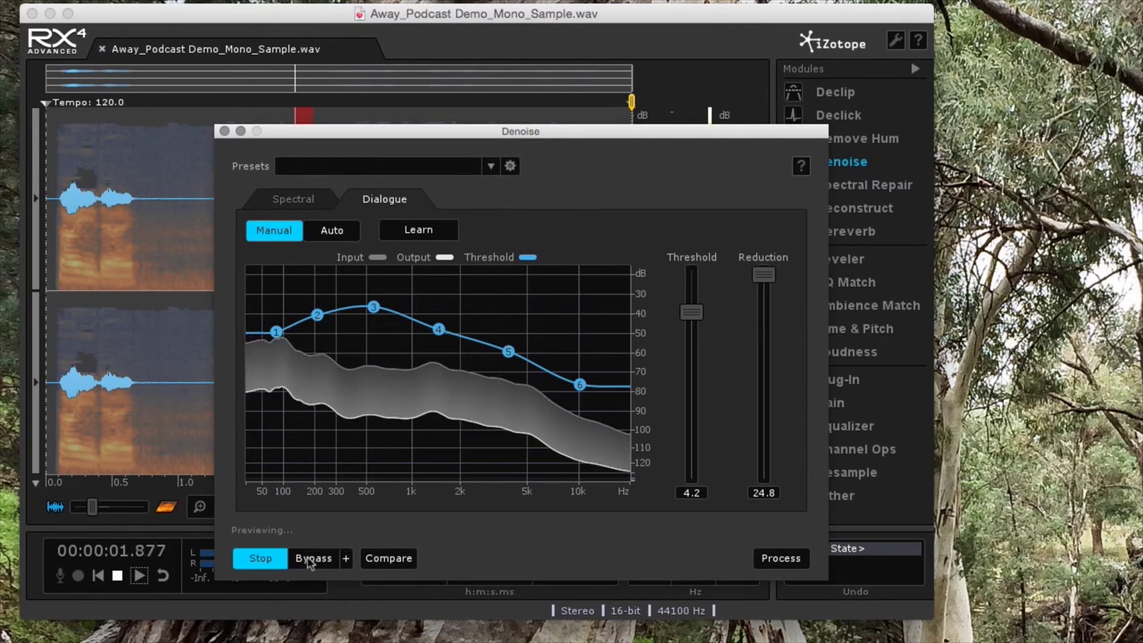
pyautogui.click(310, 560)
pyautogui.click(310, 560)
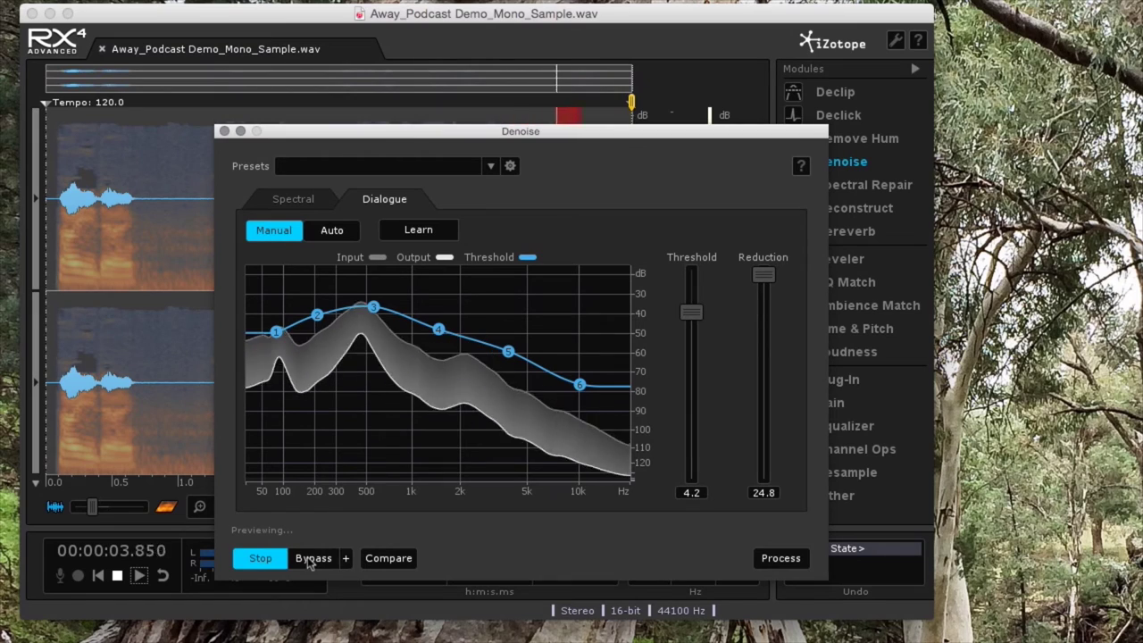
pyautogui.click(310, 560)
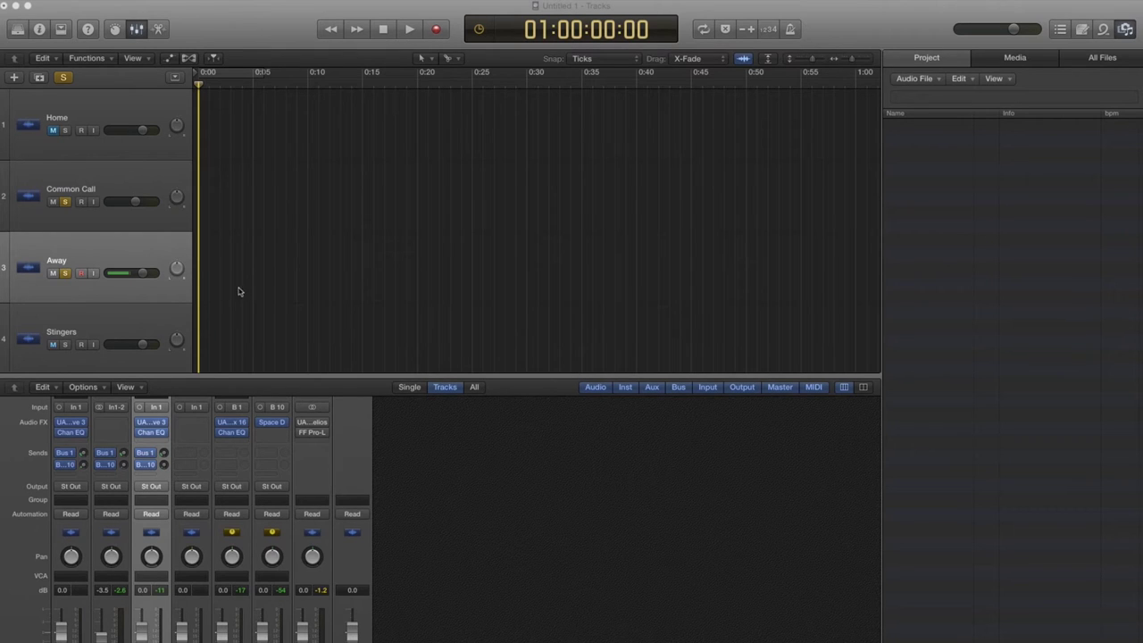
# Step: Add Away_Podcast Demo_Mono.wav, the Home mono WAV and Home_Podcast Demo.m4a to the project audio browser
pyautogui.scroll(-2, 174, 610)
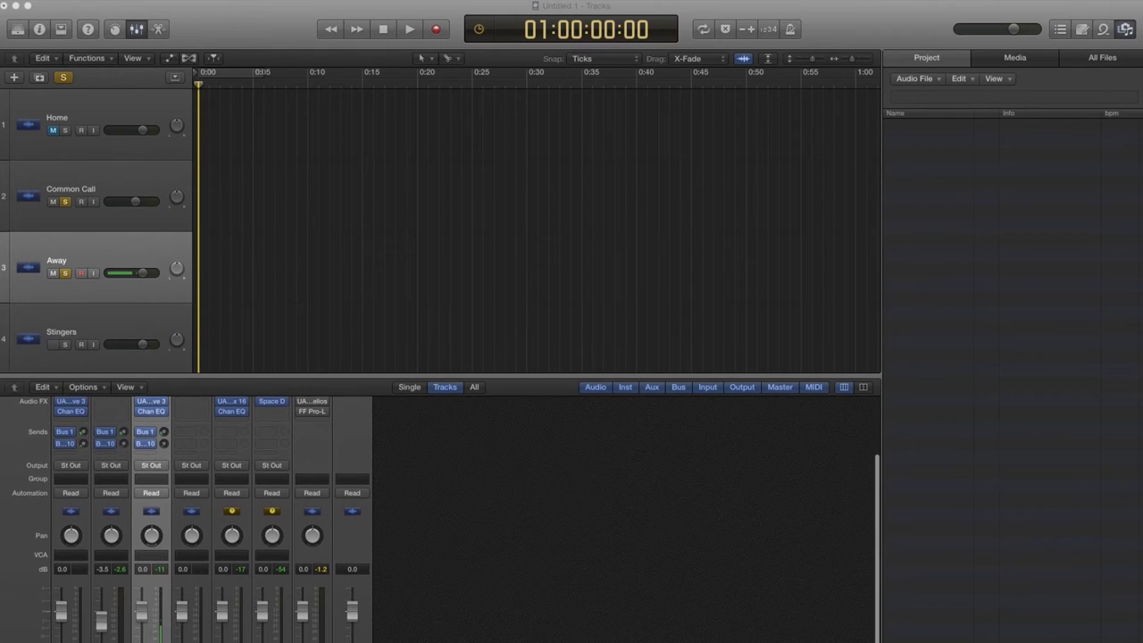
pyautogui.scroll(2, 270, 533)
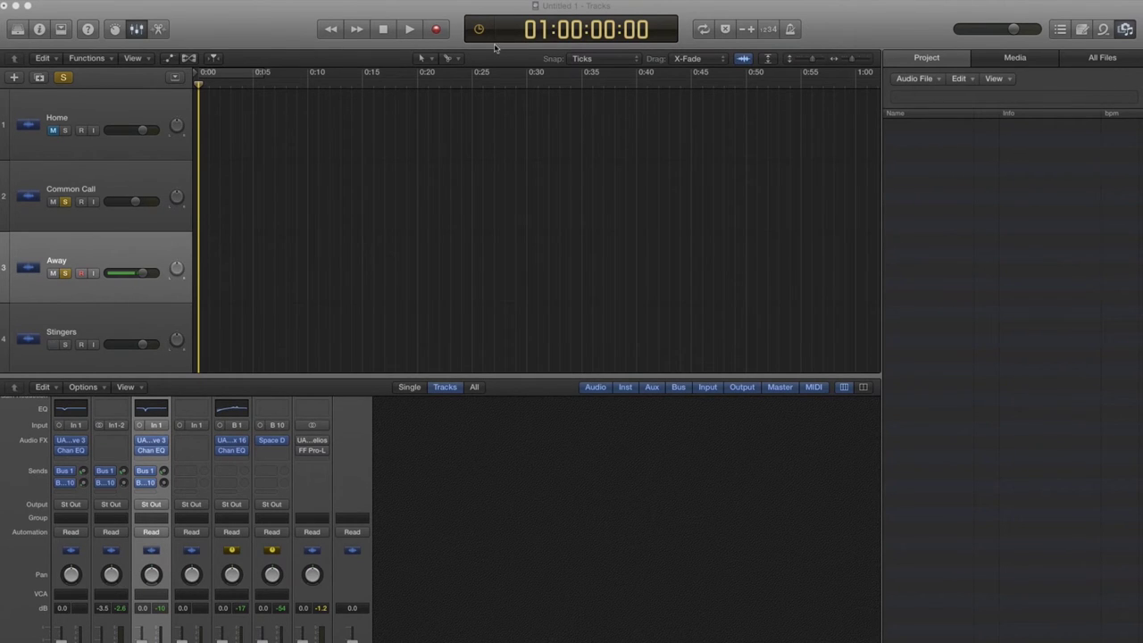
pyautogui.click(934, 79)
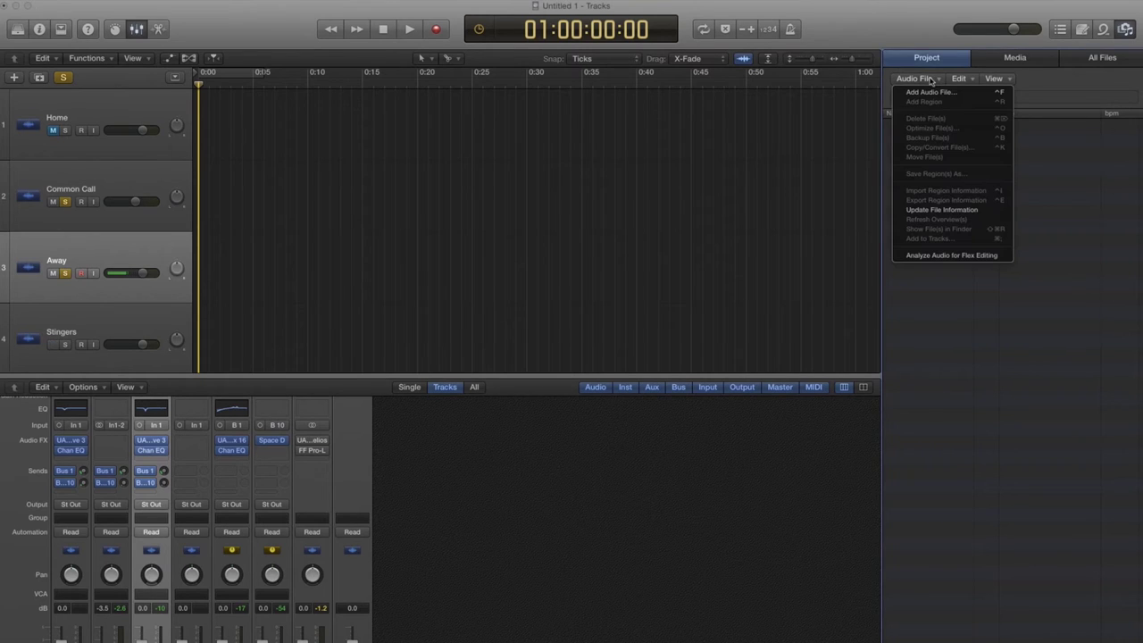
pyautogui.click(929, 95)
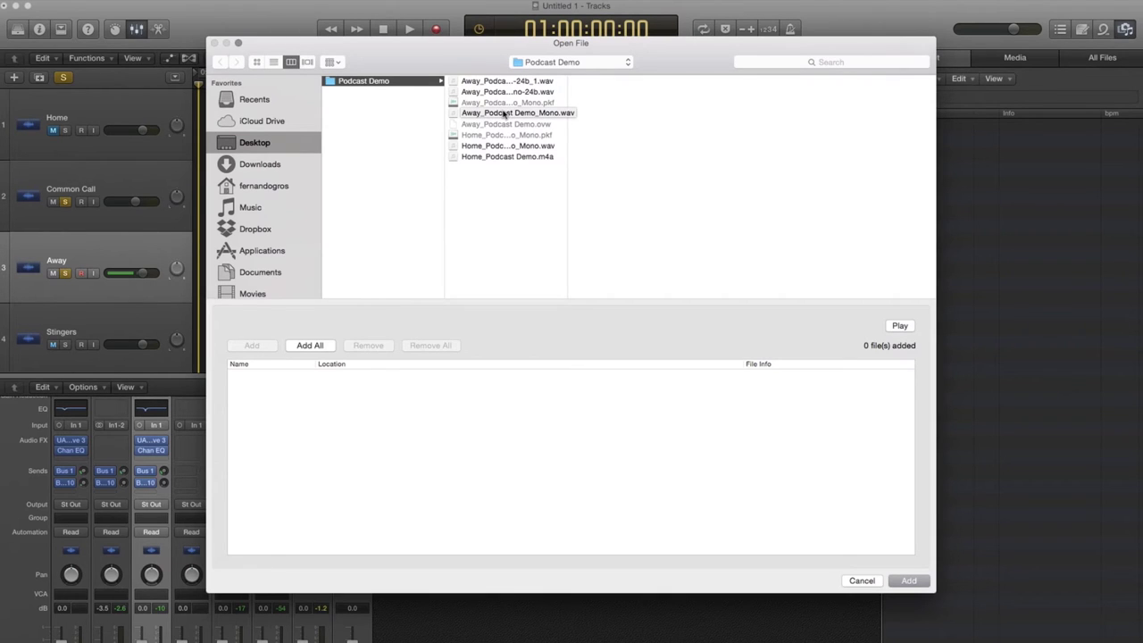
pyautogui.click(504, 114)
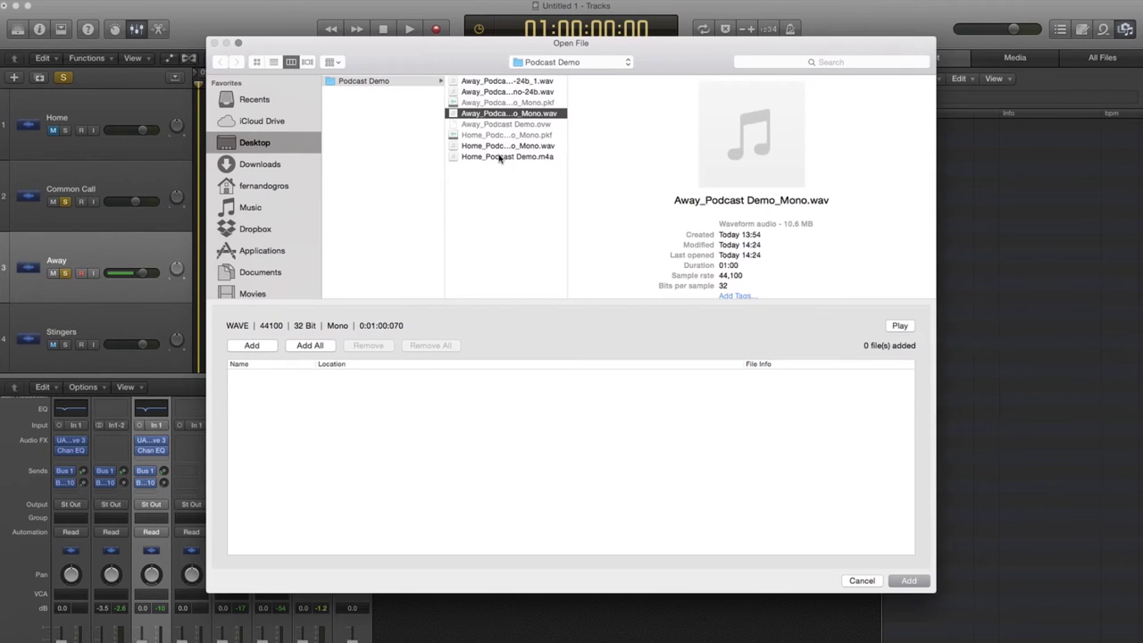
pyautogui.keyDown('super'); pyautogui.click(500, 147); pyautogui.keyUp('super')
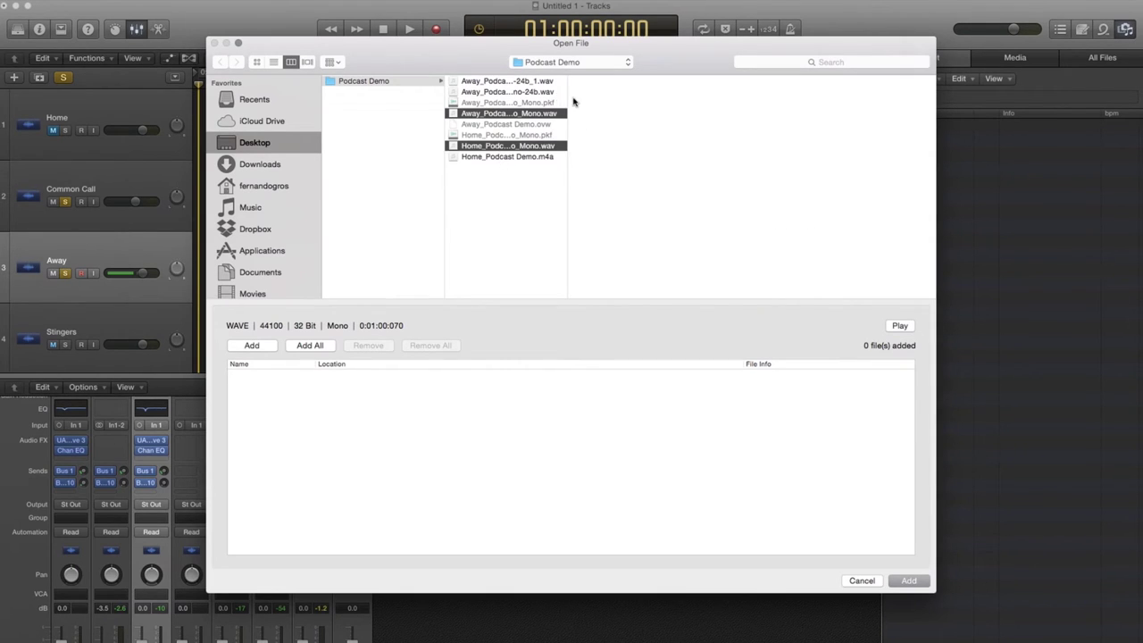
pyautogui.keyDown('super'); pyautogui.click(505, 158); pyautogui.keyUp('super')
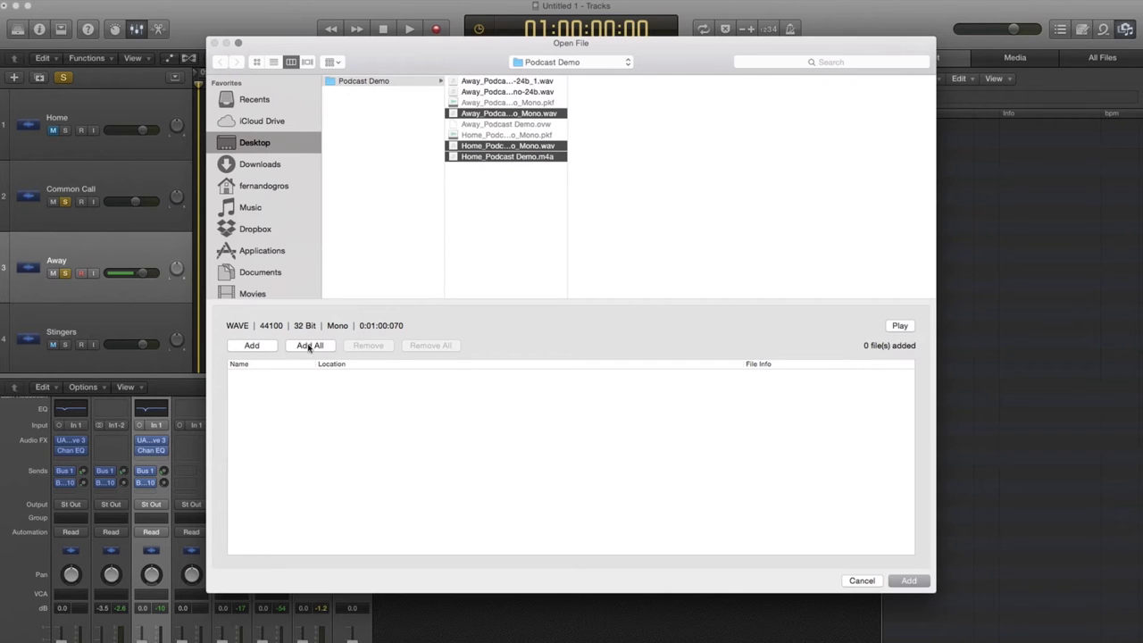
pyautogui.click(251, 345)
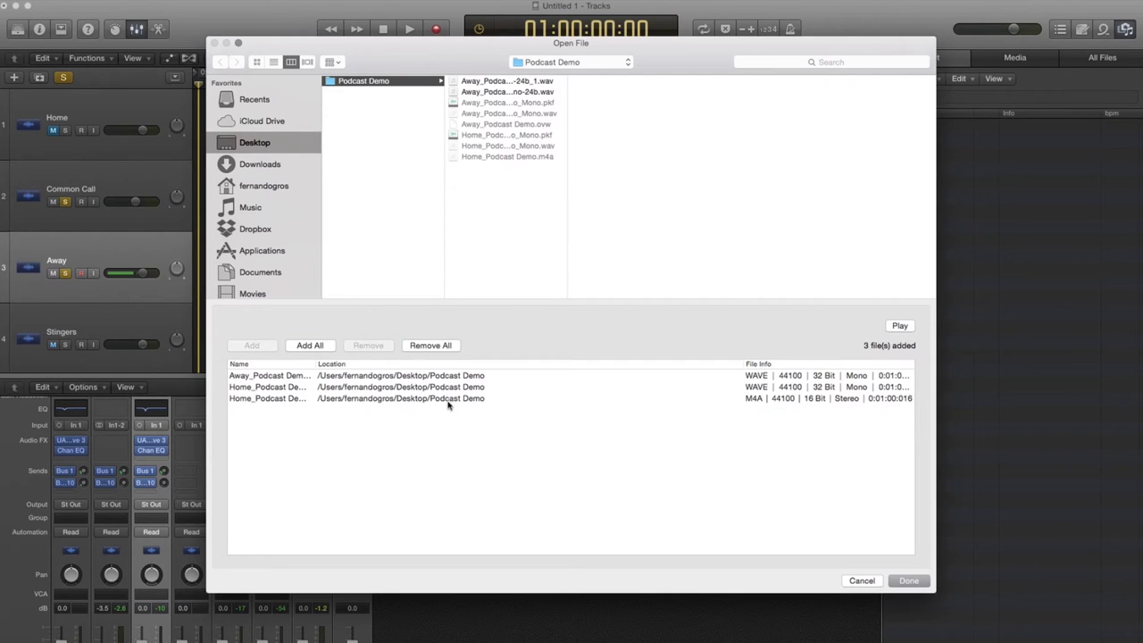
pyautogui.click(908, 581)
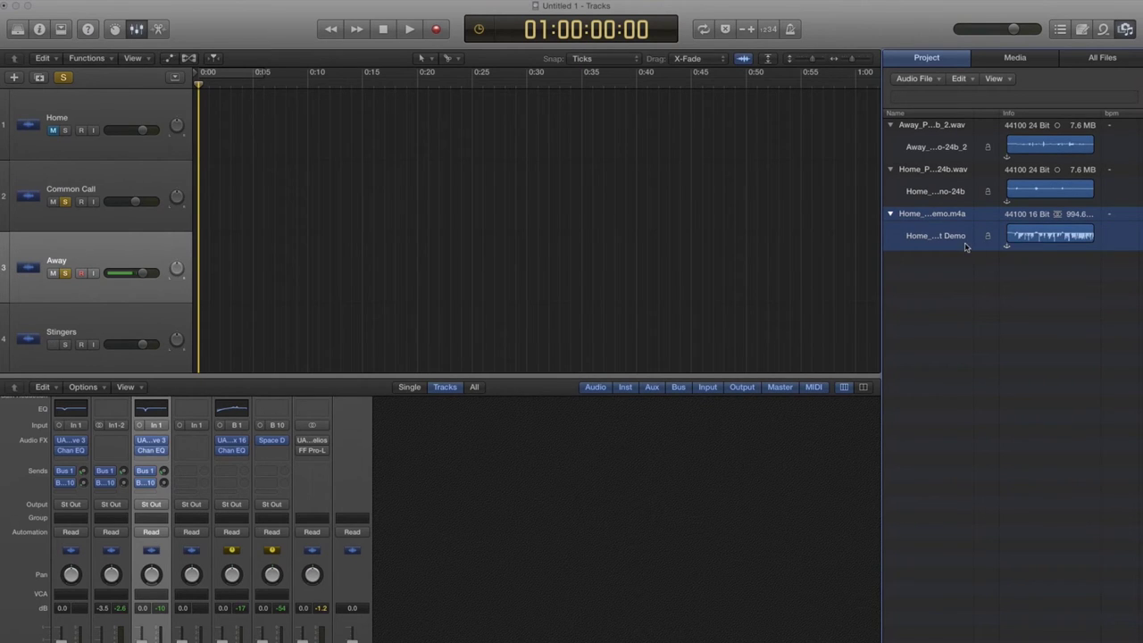
# Step: Select the Away file and show the colour palette, dismissing the low disk space notice
pyautogui.click(926, 144)
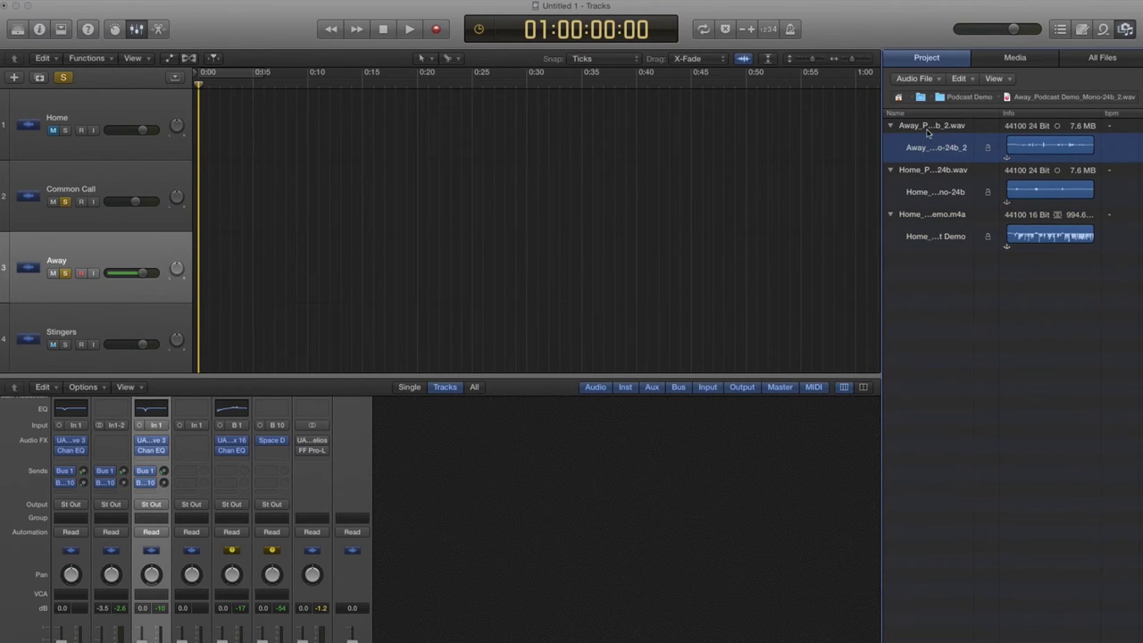
pyautogui.click(931, 134)
pyautogui.click(295, 2)
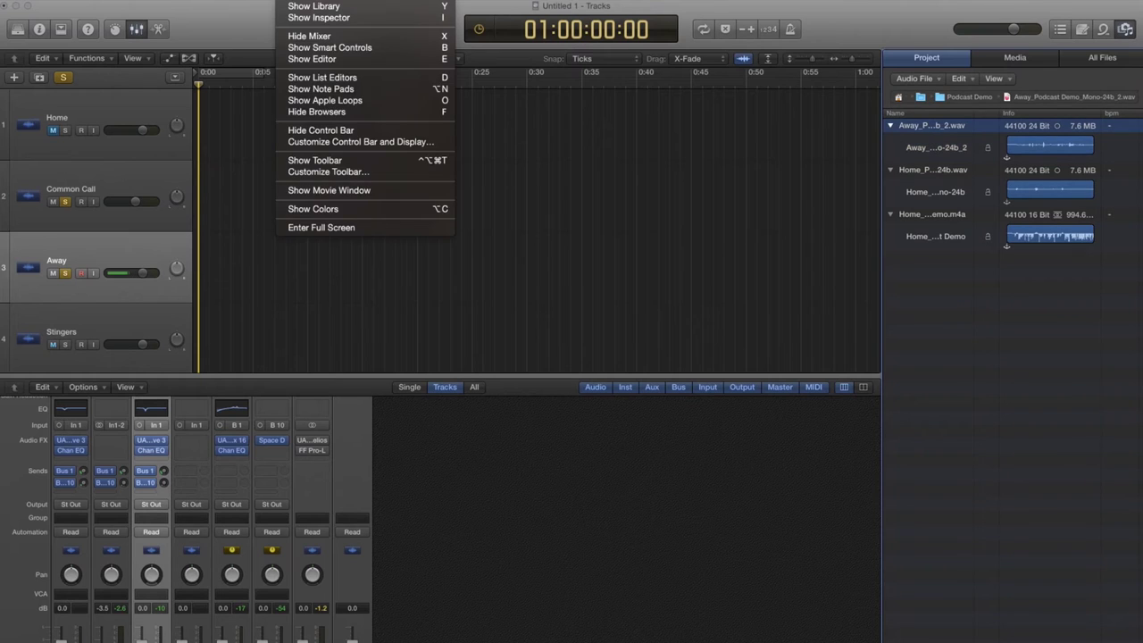
pyautogui.click(357, 208)
pyautogui.click(947, 188)
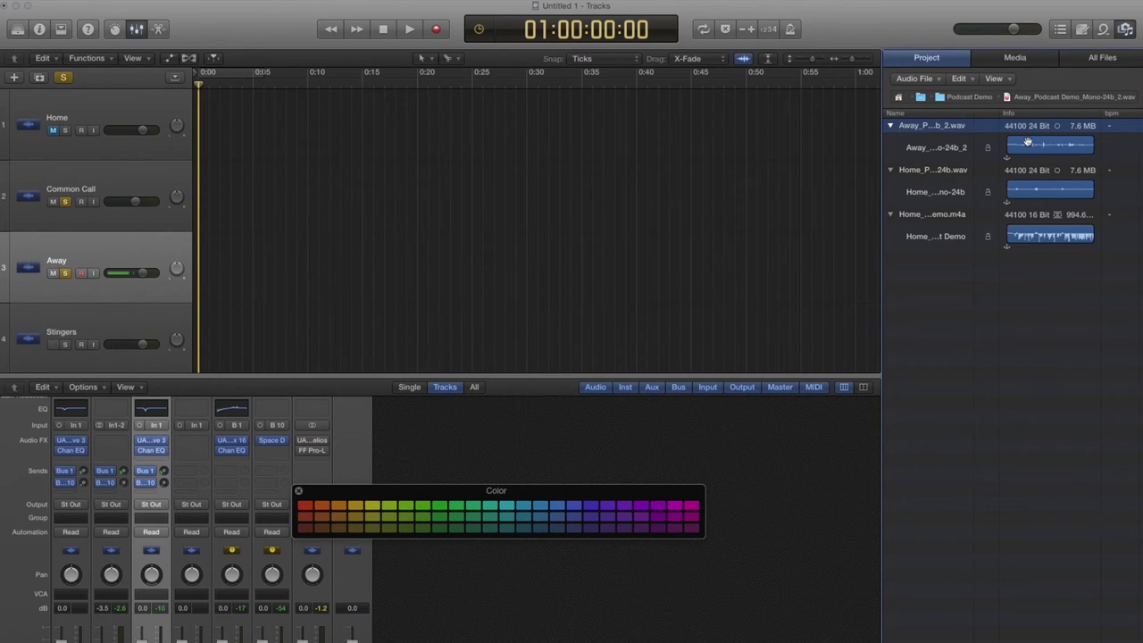
# Step: Colour the Away region red, Home mono dark blue and Home_Podcast Demo green, then close the palette
pyautogui.click(1027, 143)
pyautogui.click(305, 505)
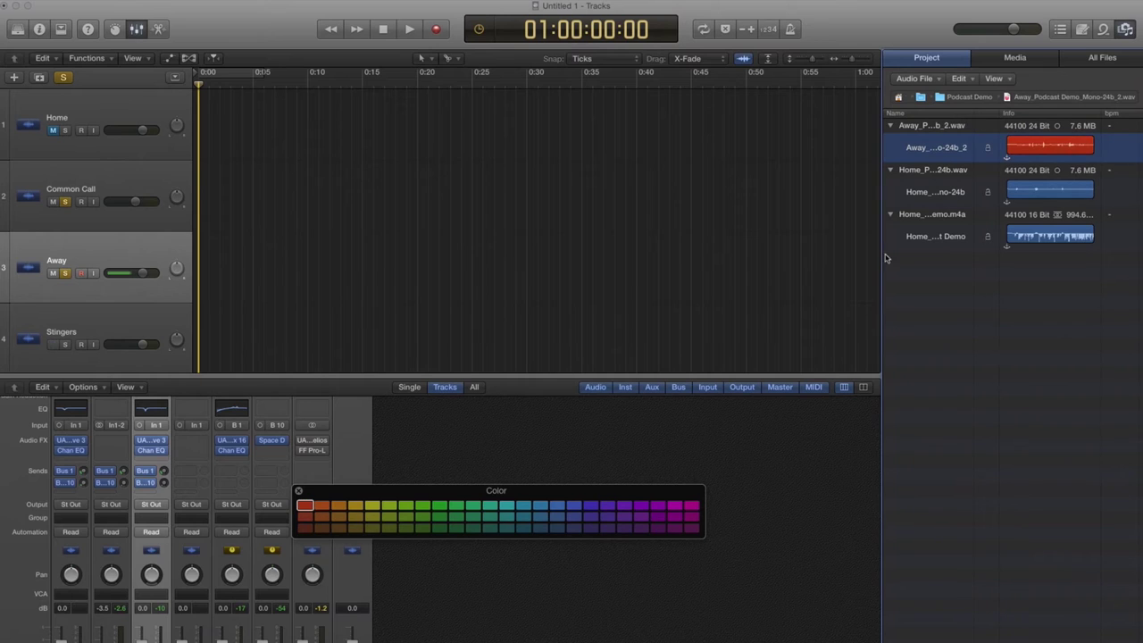
pyautogui.click(950, 187)
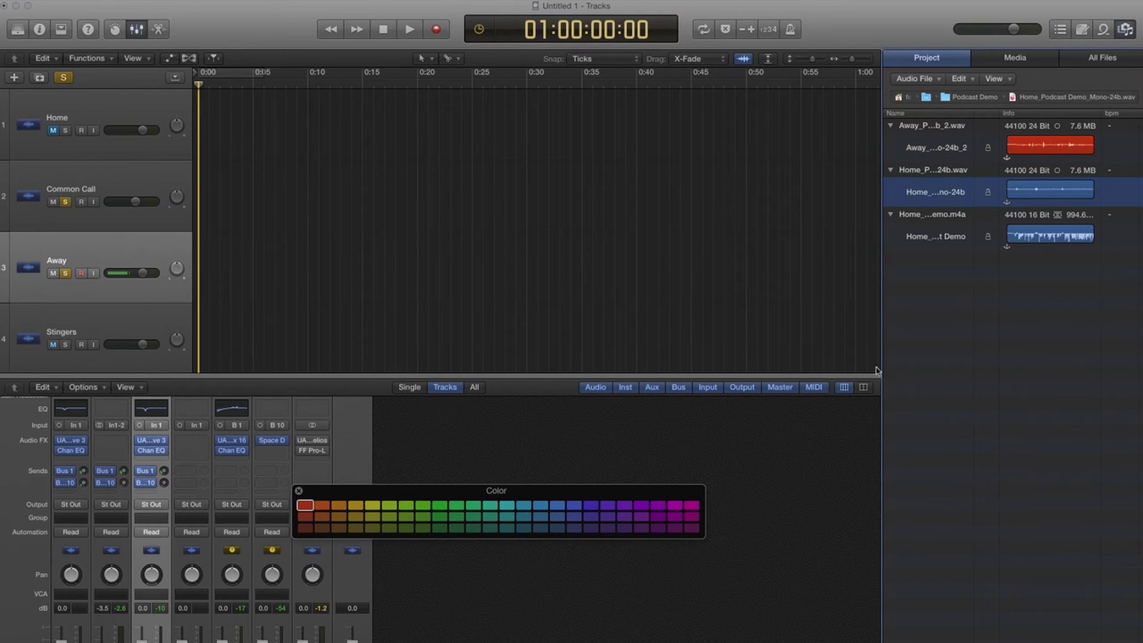
pyautogui.click(574, 528)
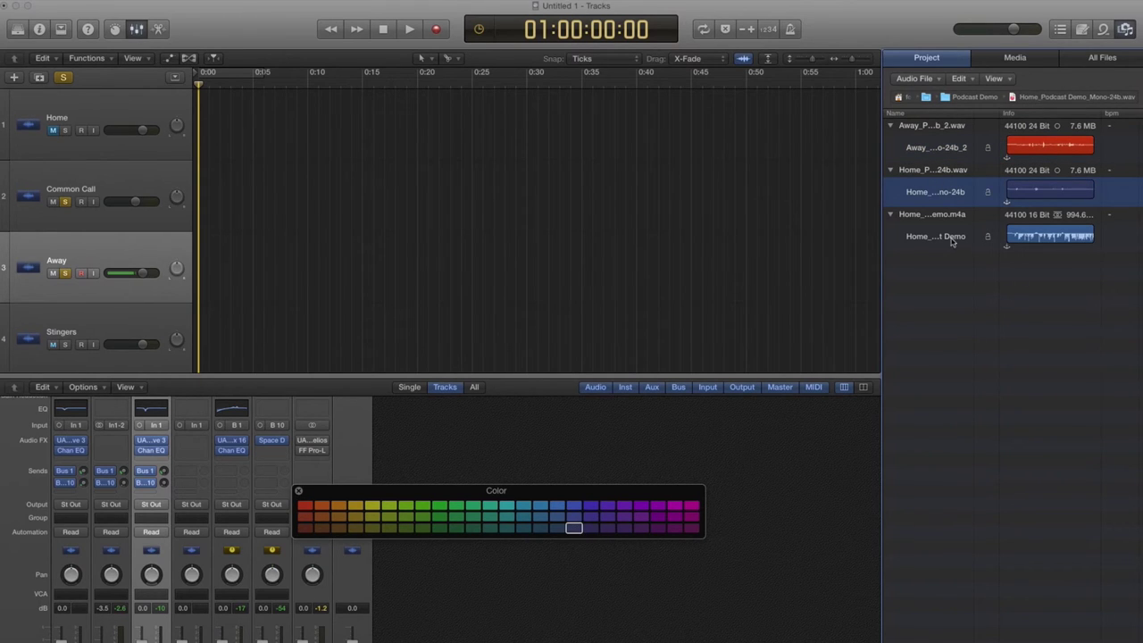
pyautogui.click(953, 242)
pyautogui.click(424, 518)
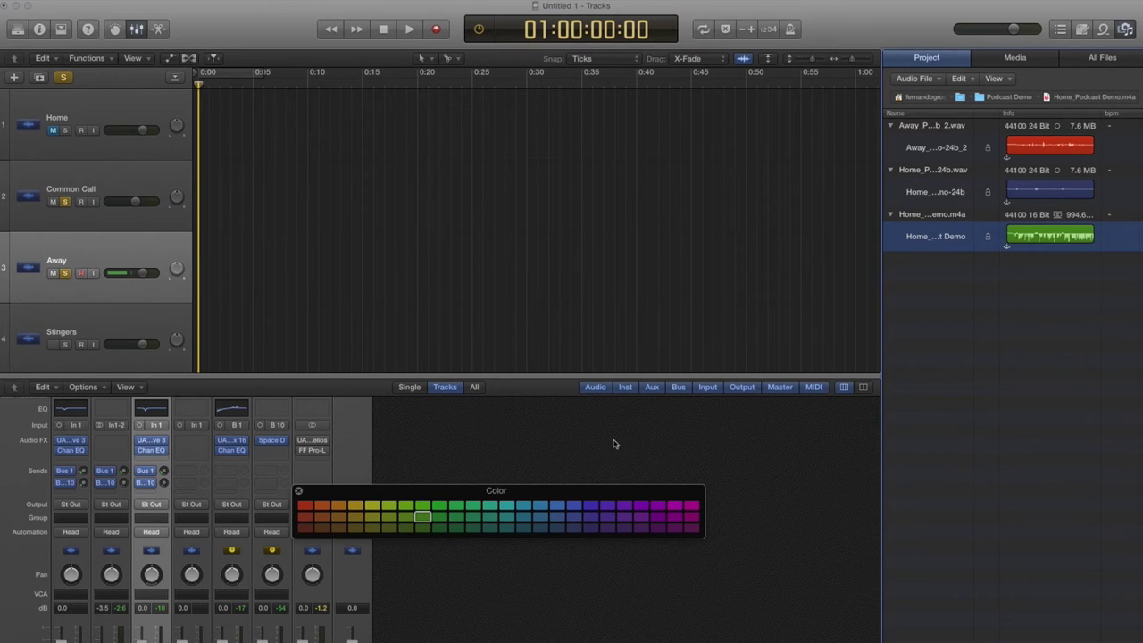
pyautogui.click(299, 491)
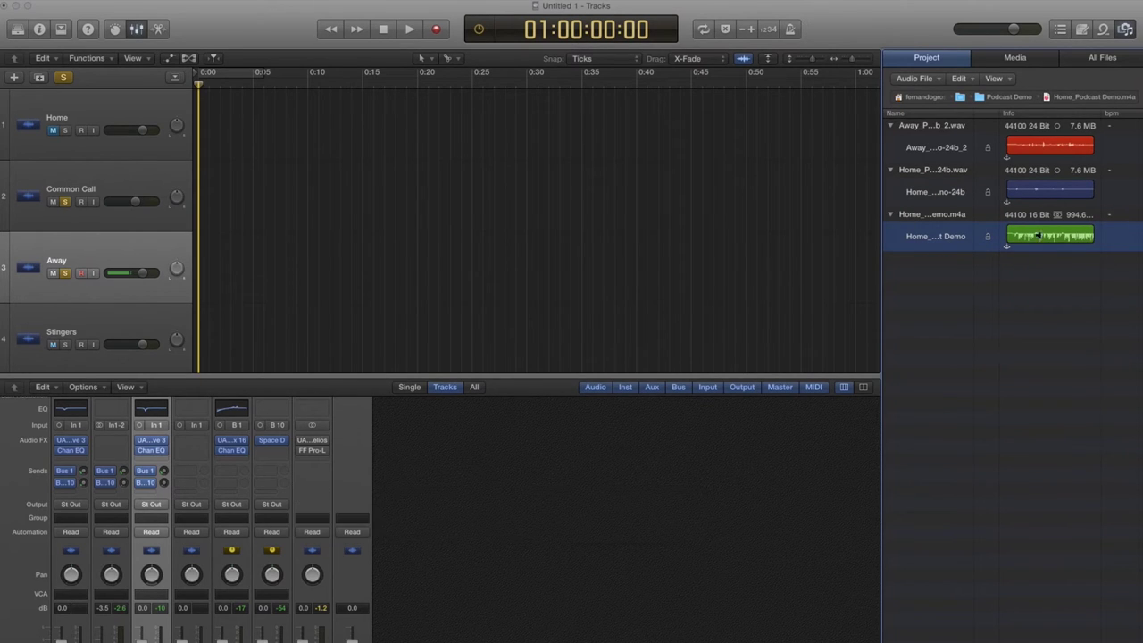
pyautogui.press('super+a')
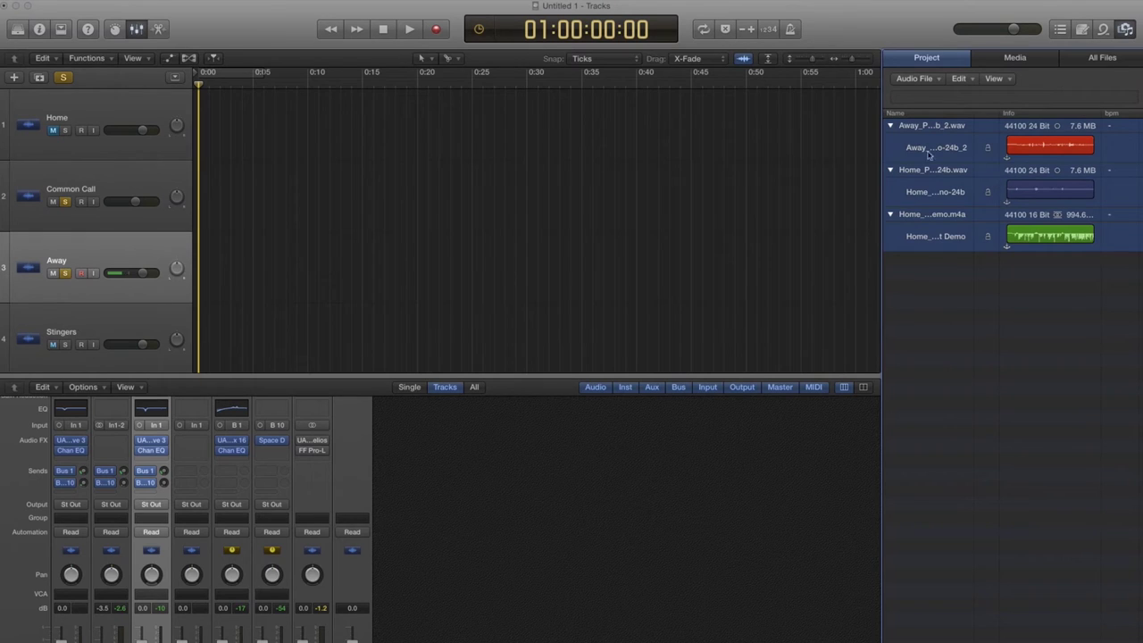
# Step: Place Home_Podcast Demo on Common Call, the Home mono recording on Home, and Away on Away
pyautogui.click(931, 295)
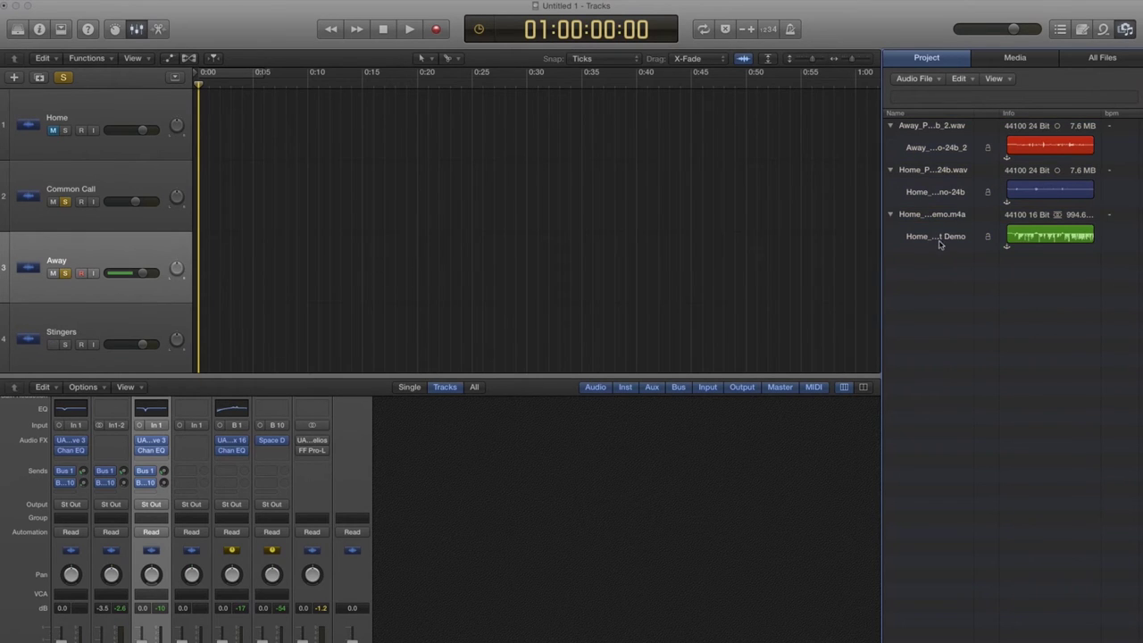
pyautogui.moveTo(918, 240); pyautogui.dragTo(198, 186)
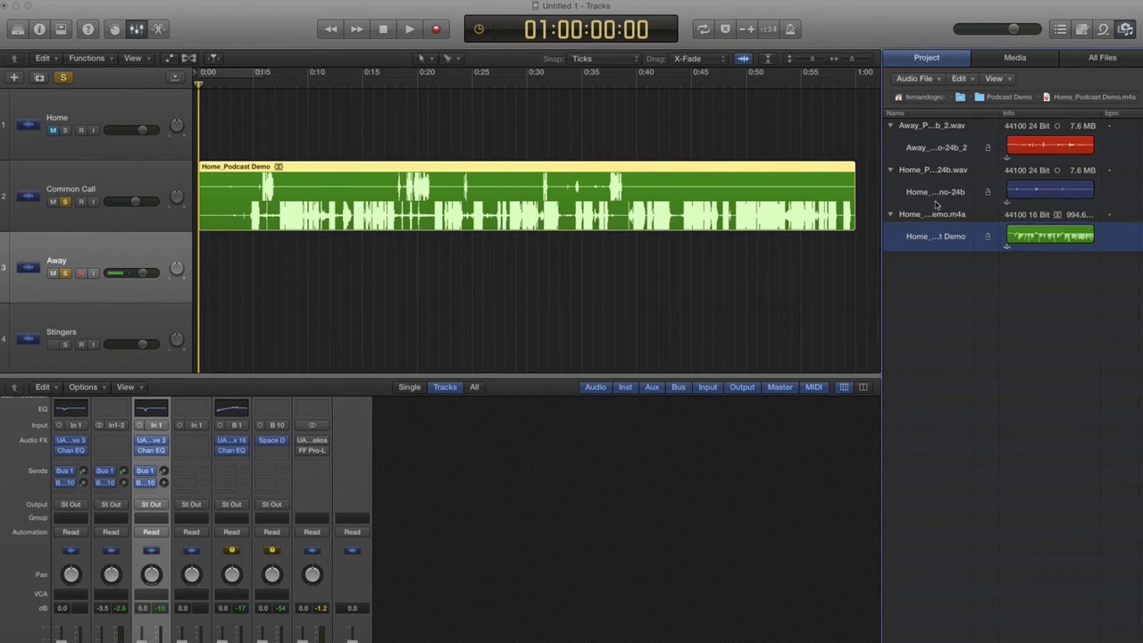
pyautogui.moveTo(938, 189); pyautogui.dragTo(197, 107)
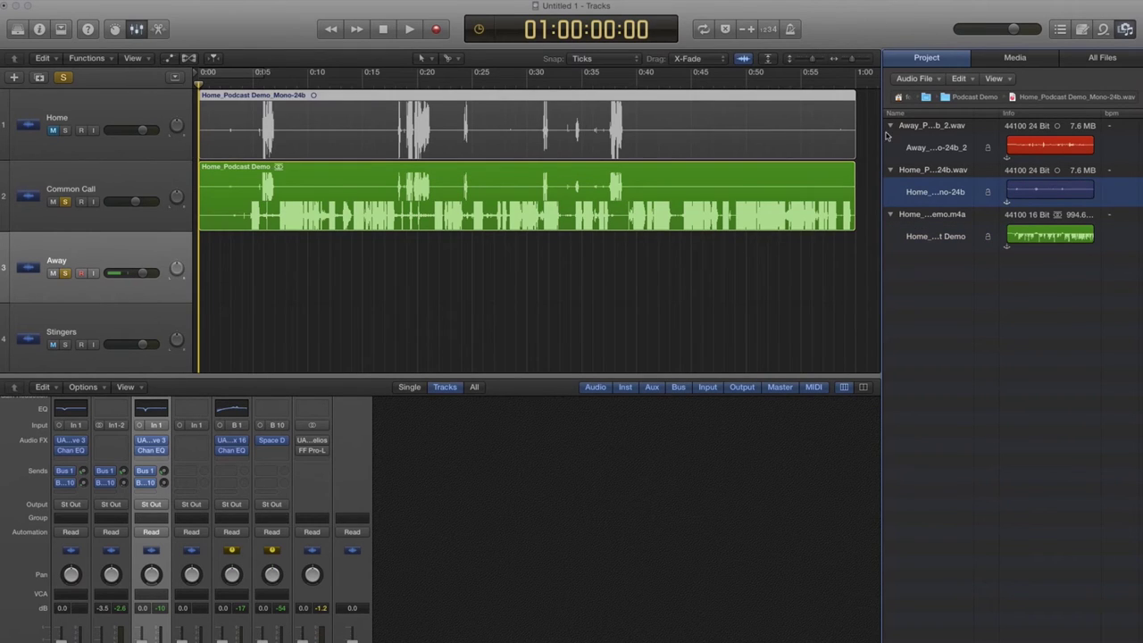
pyautogui.moveTo(935, 149); pyautogui.dragTo(197, 265)
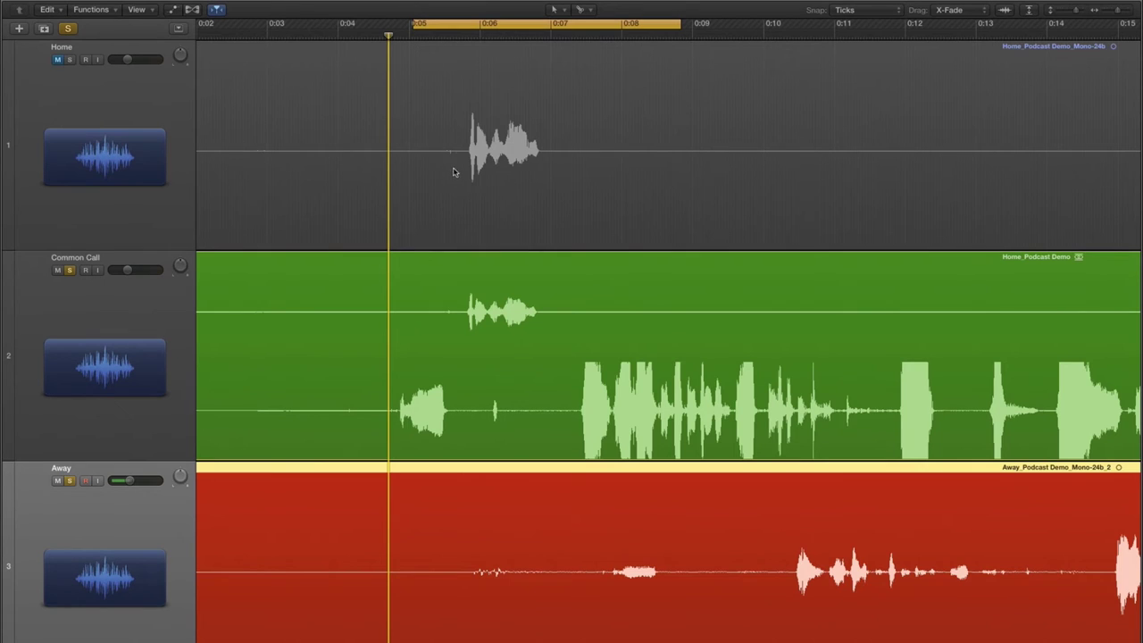
pyautogui.scroll(-1, 479, 289)
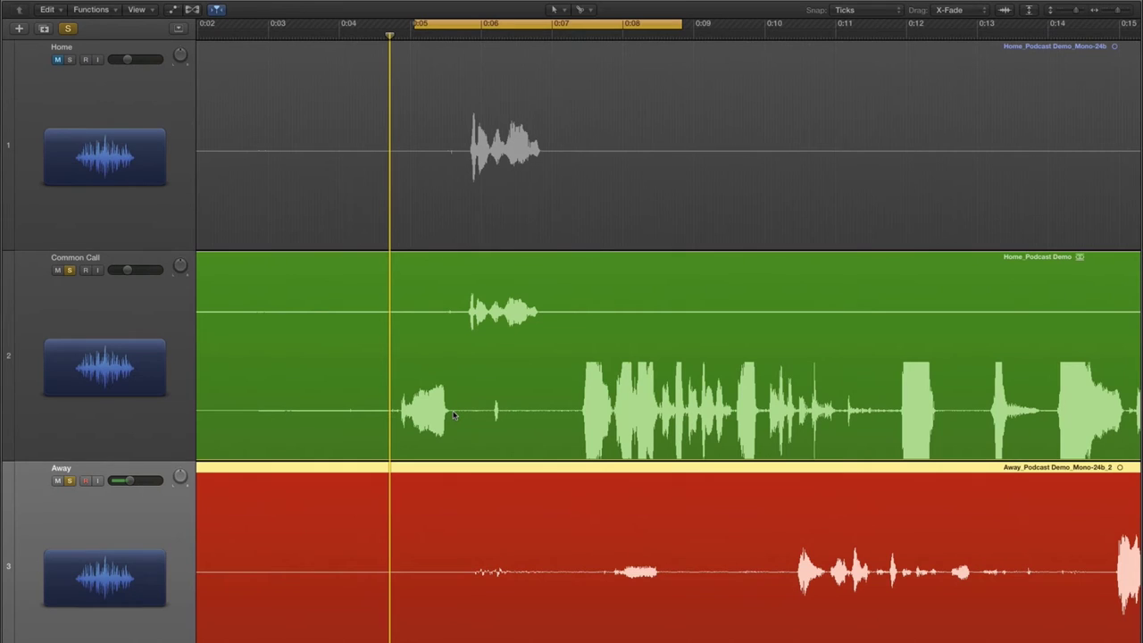
pyautogui.hscroll(2, 453, 416)
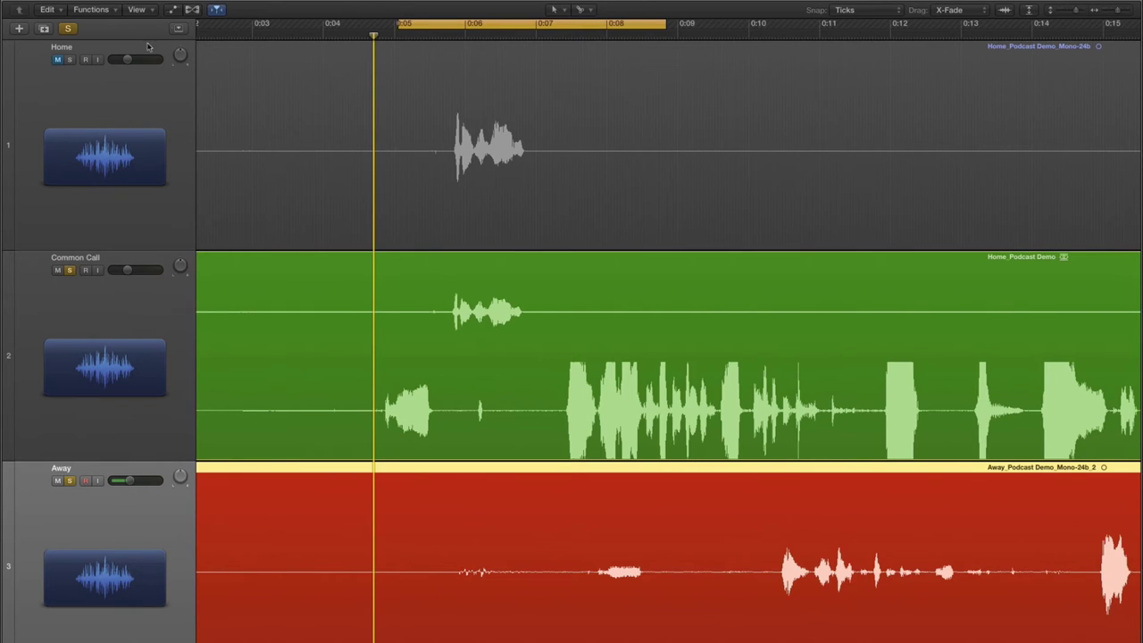
pyautogui.press('space')
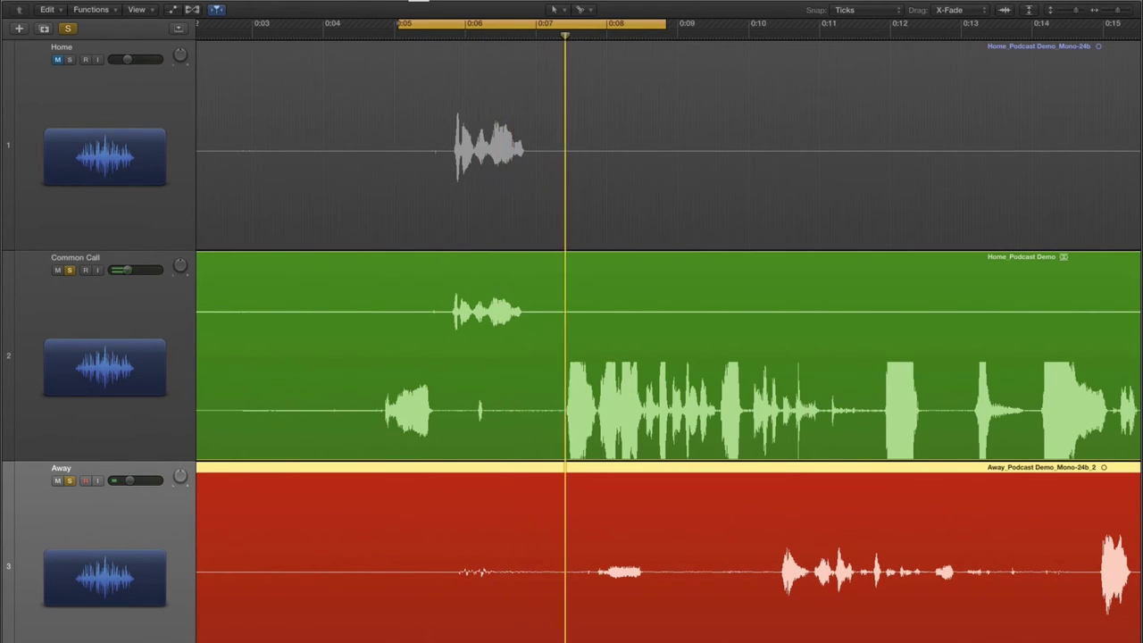
pyautogui.press('space')
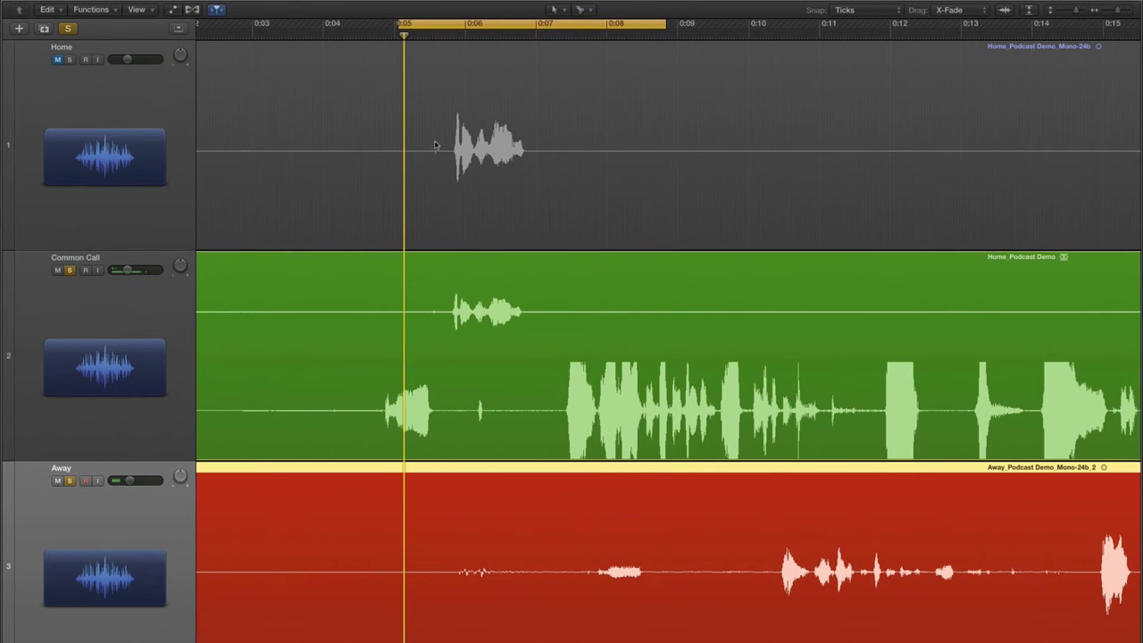
# Step: Split the Away region at the playhead, delete its silent opening and slide the rest earlier
pyautogui.hscroll(-2, 504, 514)
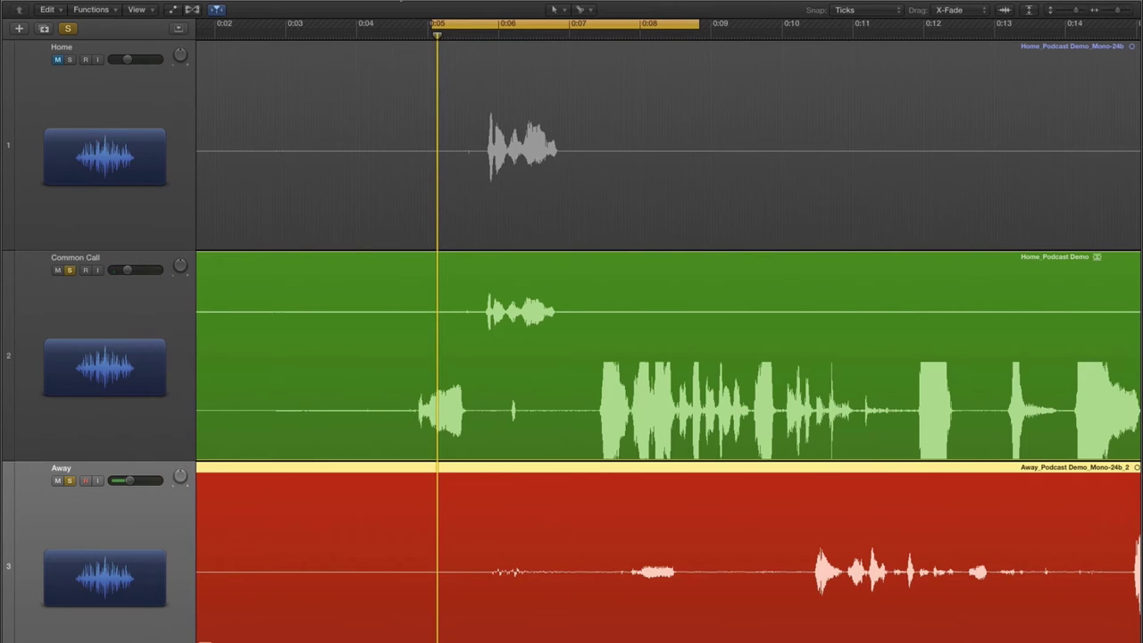
pyautogui.moveTo(435, 25); pyautogui.dragTo(403, 25)
pyautogui.hscroll(-5, 242, 507)
pyautogui.hscroll(4, 327, 500)
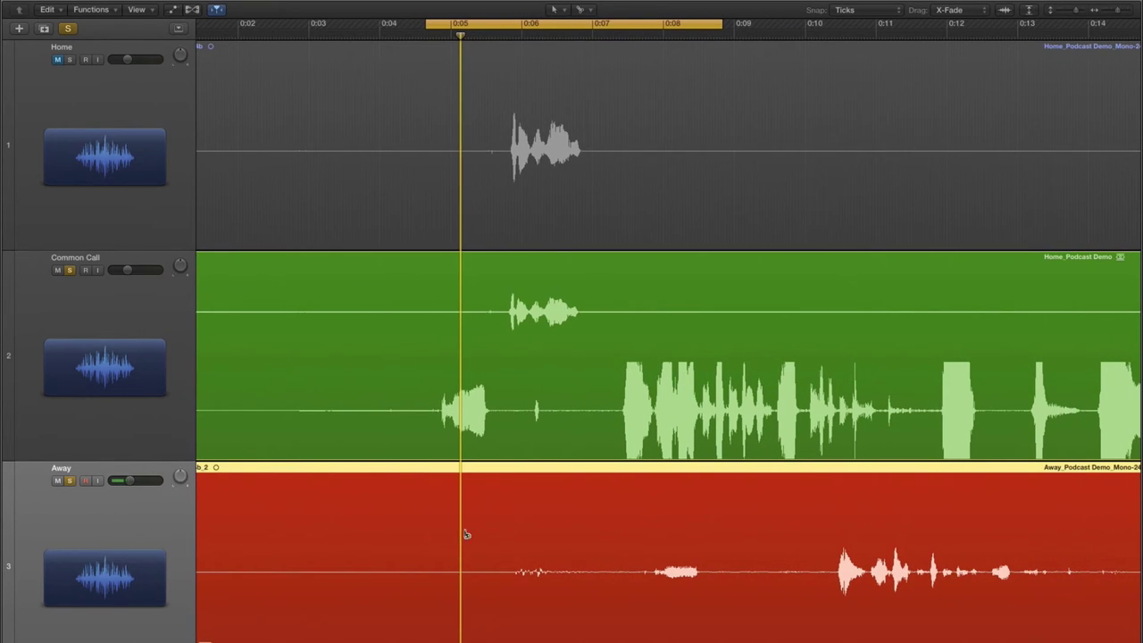
pyautogui.press('super+t')
pyautogui.click(344, 485)
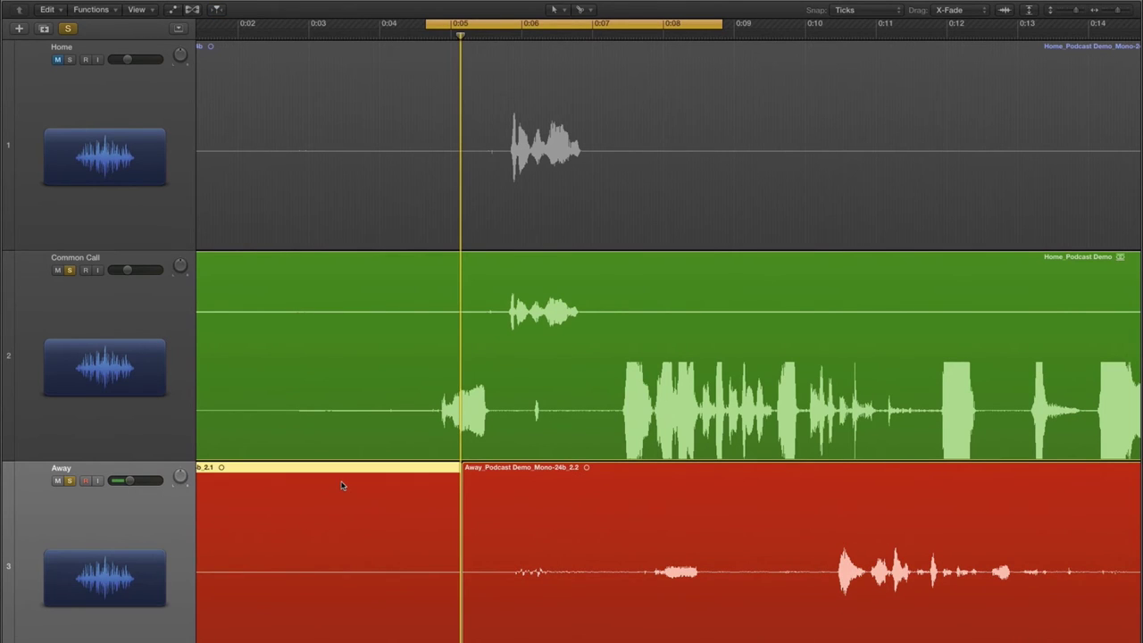
pyautogui.press('Delete')
pyautogui.moveTo(543, 476); pyautogui.dragTo(340, 476)
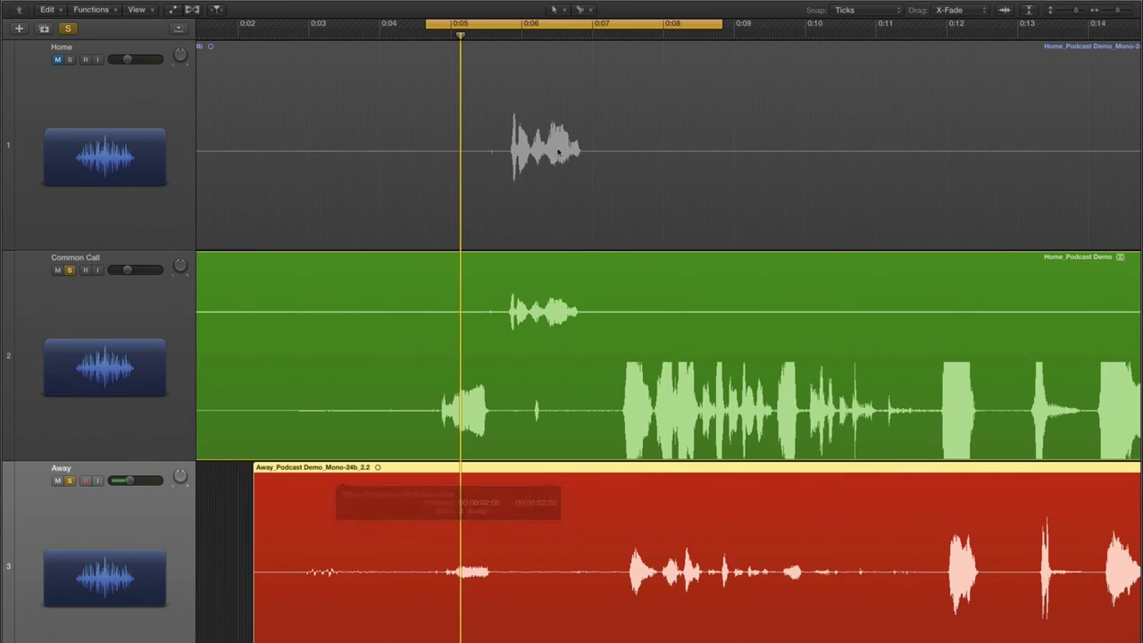
# Step: Loop the section just around 0:05 and nudge Away slightly earlier to 00:00:02:04
pyautogui.moveTo(720, 20); pyautogui.dragTo(496, 22)
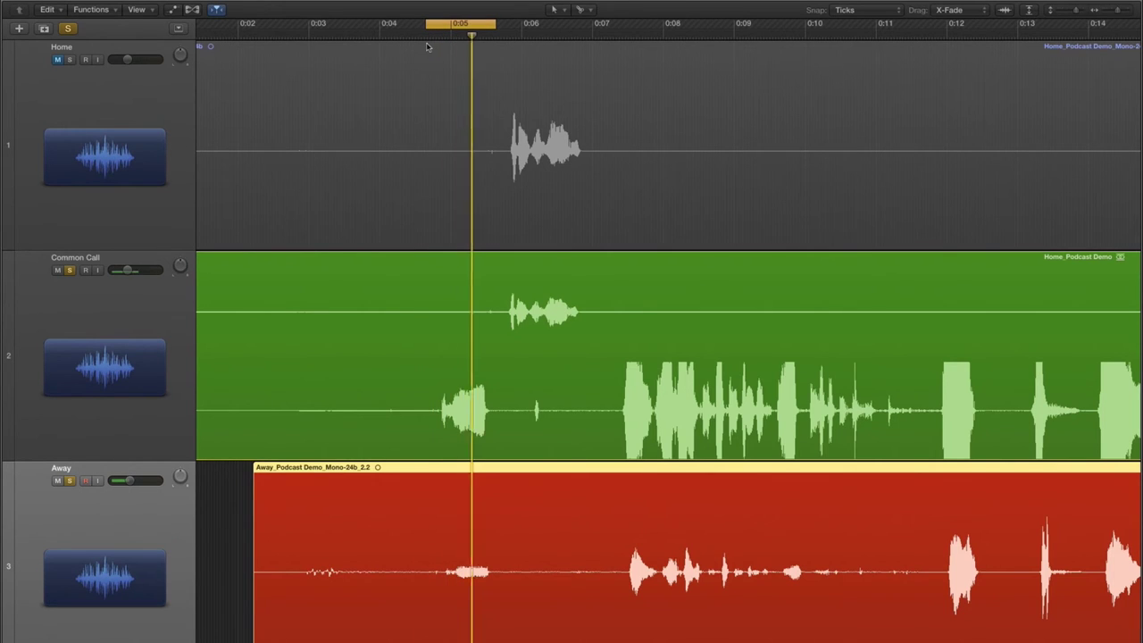
pyautogui.press('space')
pyautogui.moveTo(500, 470); pyautogui.dragTo(499, 467)
pyautogui.press('space')
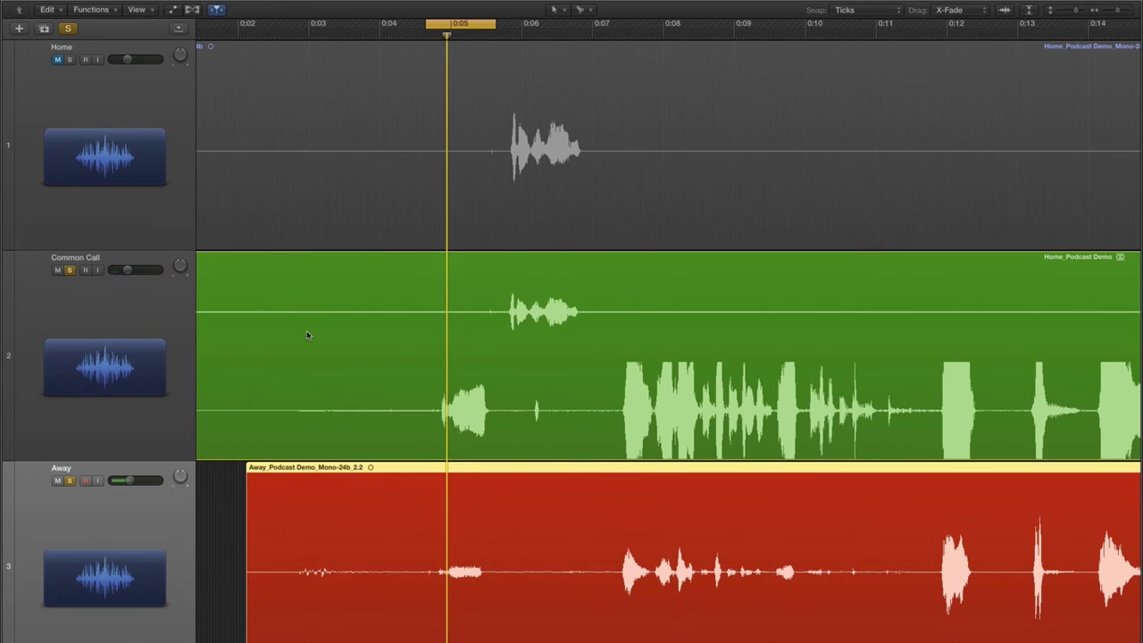
# Step: Mute Common Call, extend the loop to 0:08, unmute Home and clear all solos
pyautogui.click(58, 272)
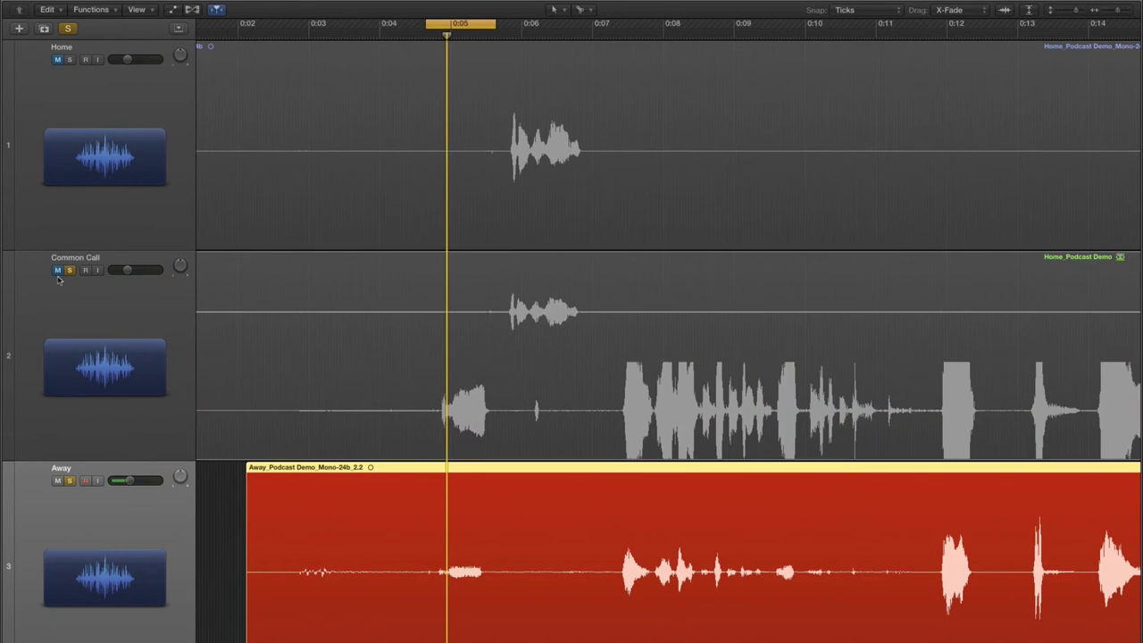
pyautogui.moveTo(495, 27); pyautogui.dragTo(607, 27)
pyautogui.click(57, 61)
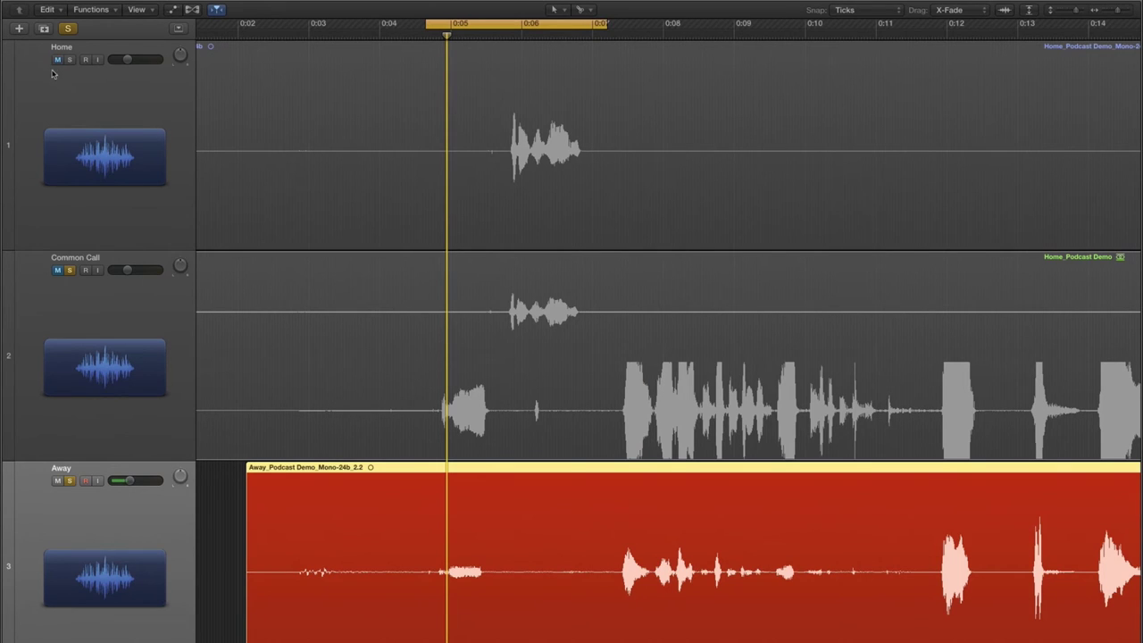
pyautogui.click(70, 60)
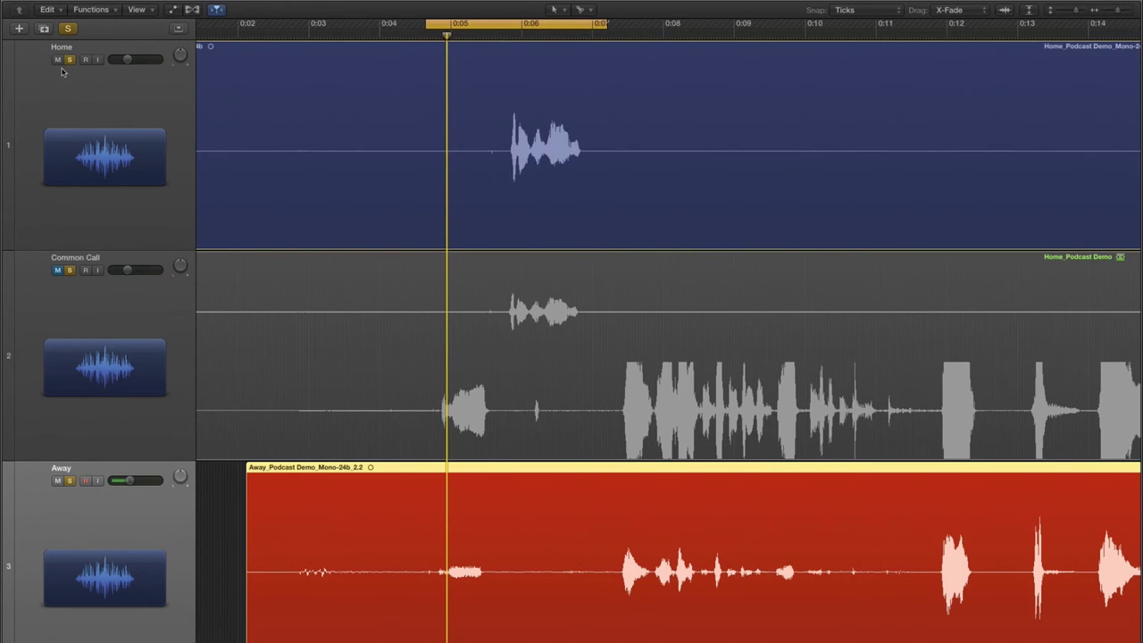
pyautogui.click(68, 60)
pyautogui.click(67, 30)
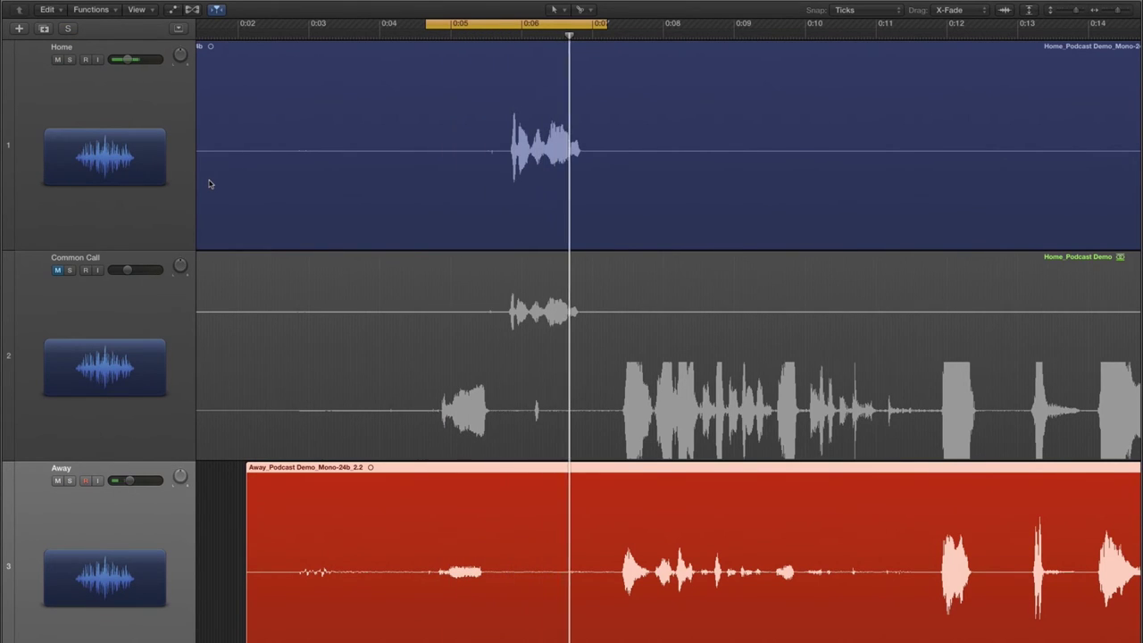
# Step: Stop playback and zoom out to view the whole arrangement
pyautogui.press('space')
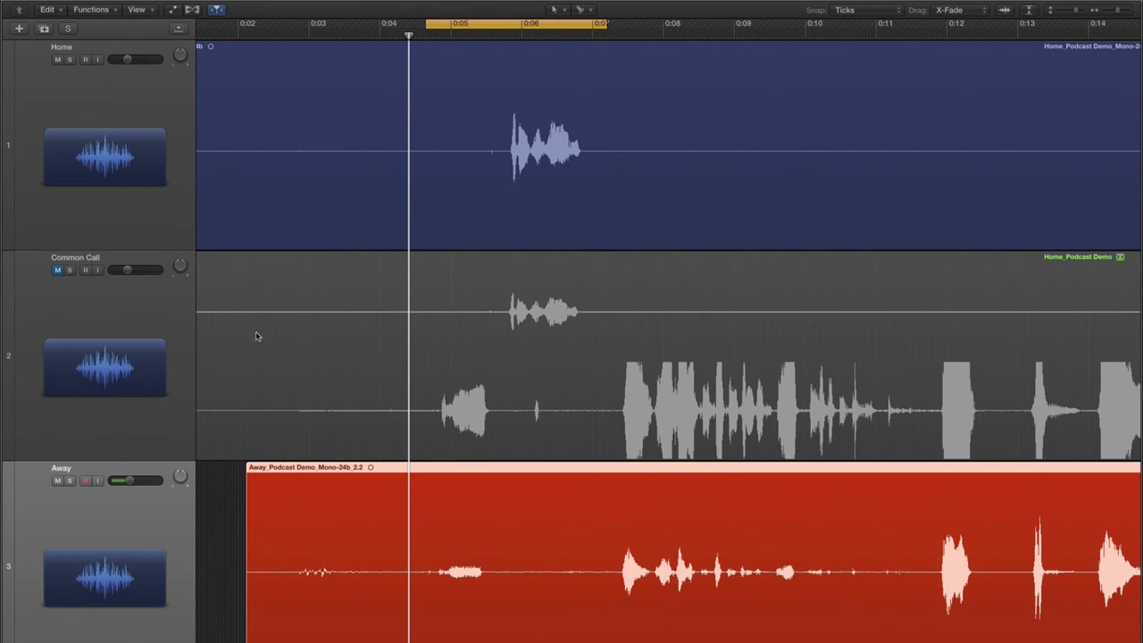
pyautogui.press('z')
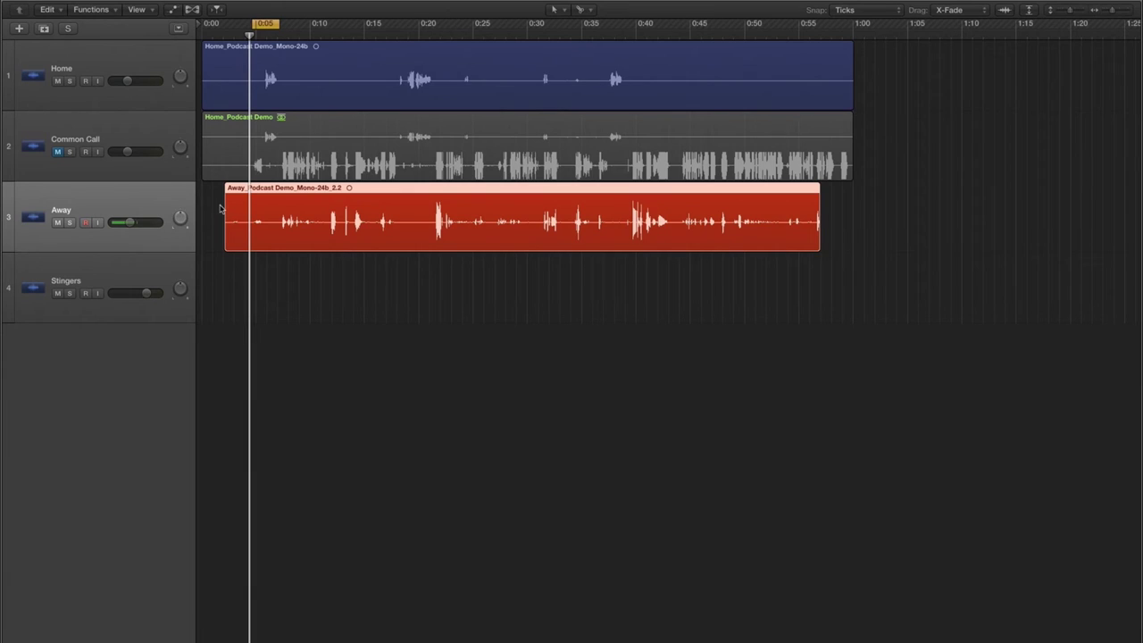
pyautogui.click(593, 11)
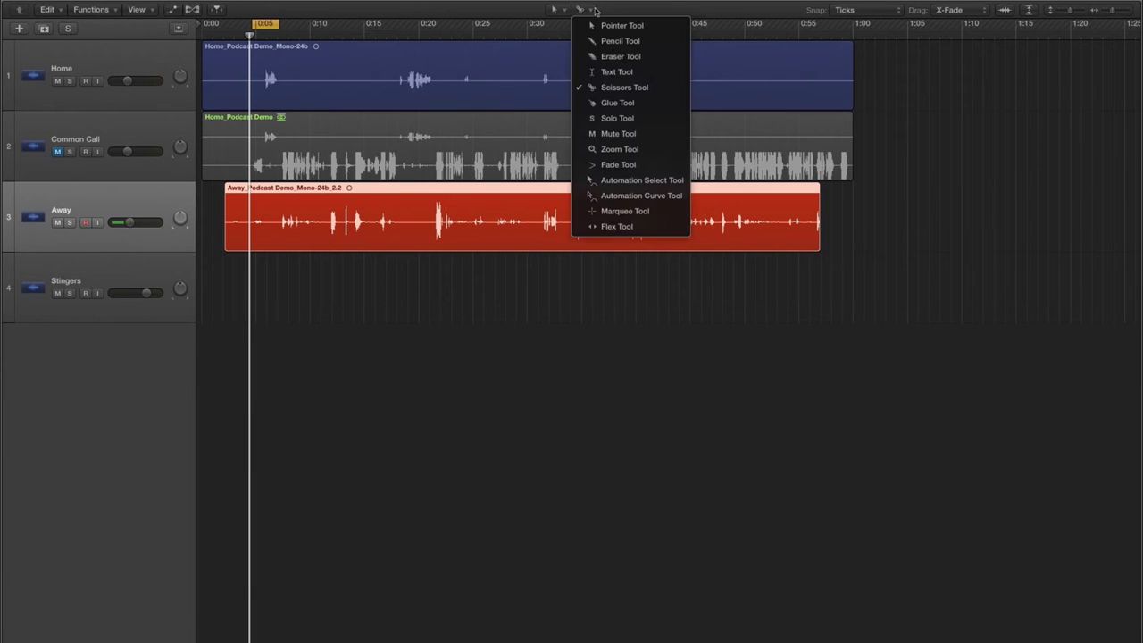
# Step: With the Fade Tool, add short fade-ins and fade-outs to both ends of the Home and Away regions
pyautogui.click(618, 164)
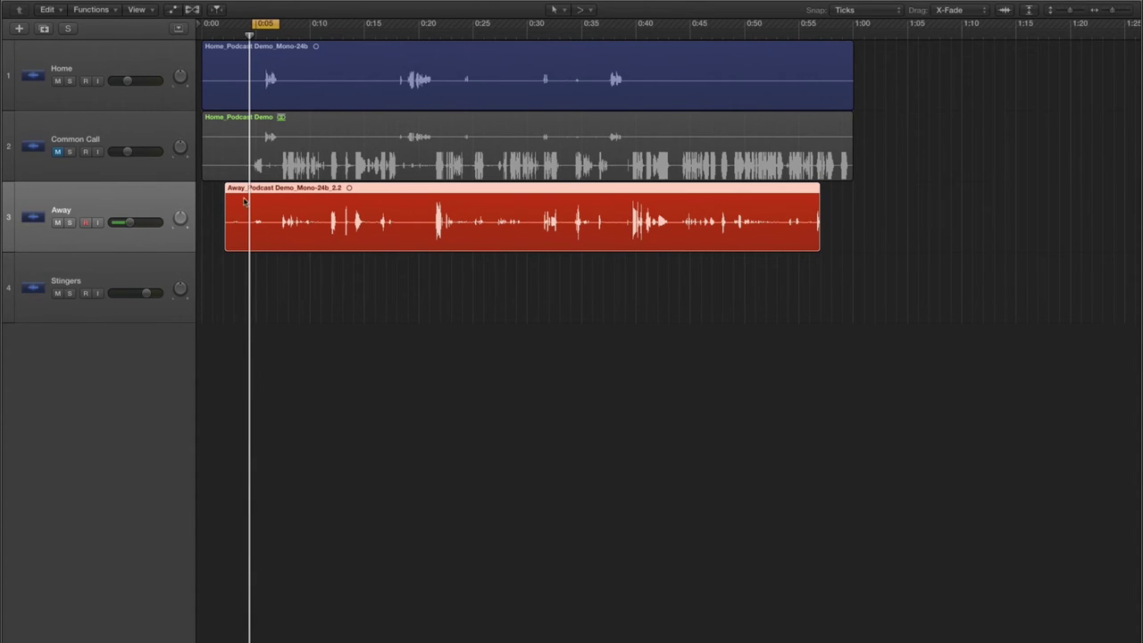
pyautogui.moveTo(241, 259); pyautogui.dragTo(200, 43)
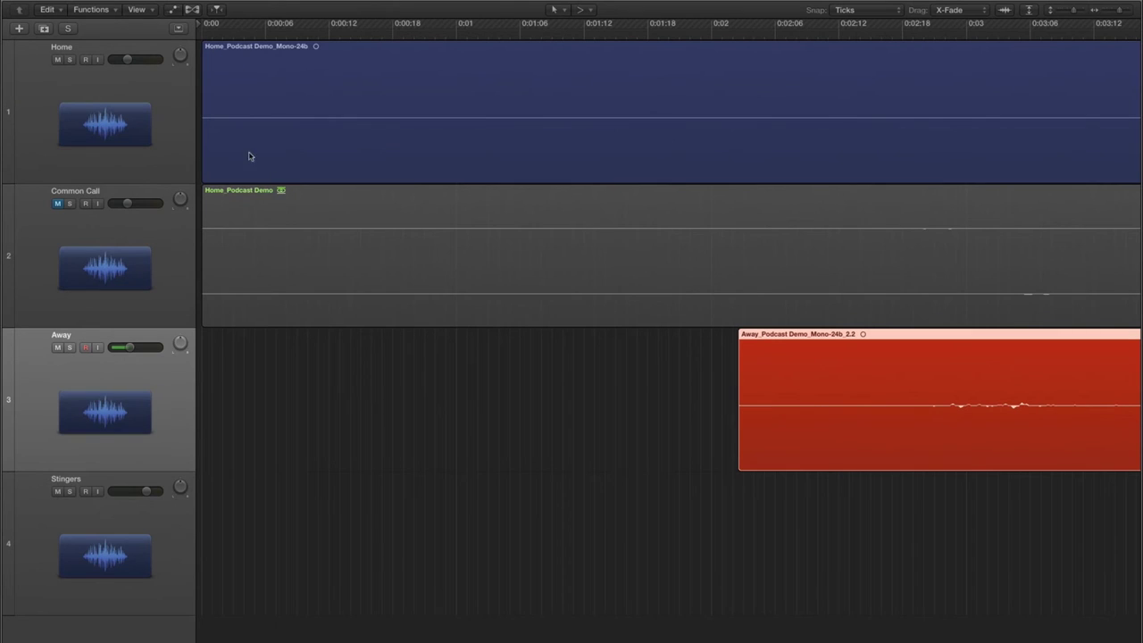
pyautogui.moveTo(202, 112); pyautogui.dragTo(227, 111)
pyautogui.moveTo(770, 385); pyautogui.dragTo(741, 383)
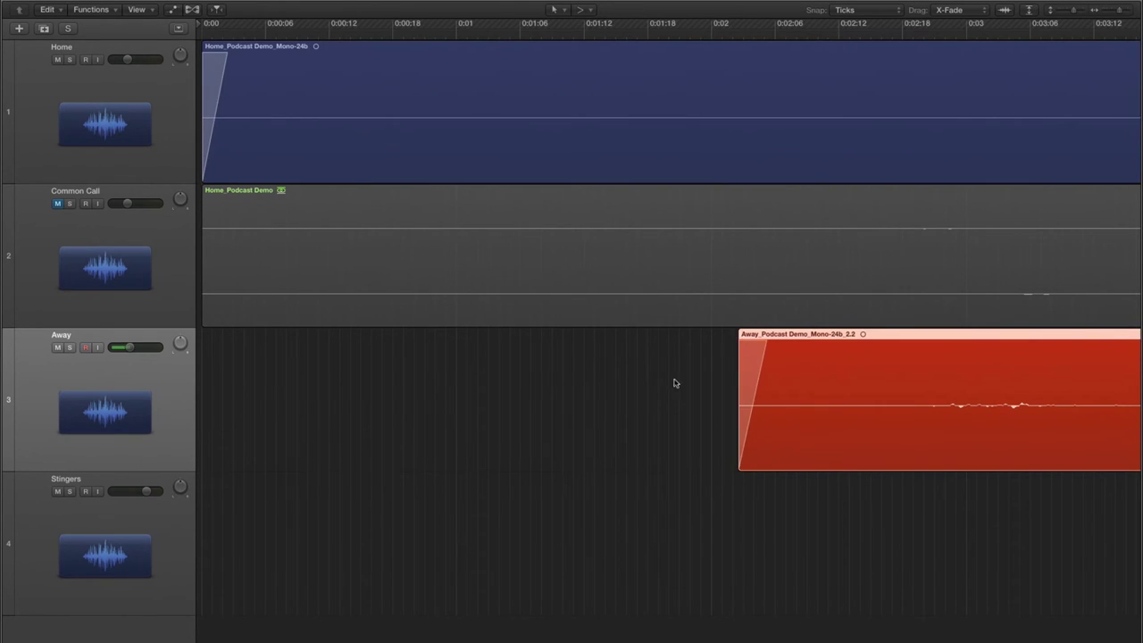
pyautogui.keyDown('ctrl'); pyautogui.keyDown('alt'); pyautogui.click(613, 366); pyautogui.keyUp('alt'); pyautogui.keyUp('ctrl')
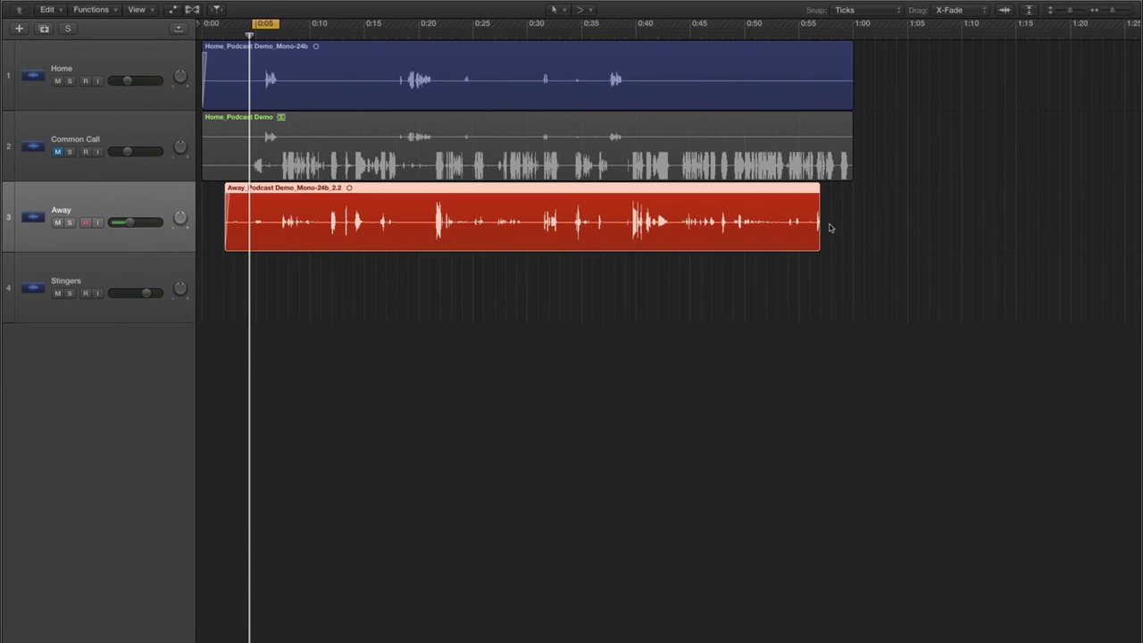
pyautogui.moveTo(814, 227); pyautogui.dragTo(811, 227)
pyautogui.moveTo(853, 93); pyautogui.dragTo(836, 95)
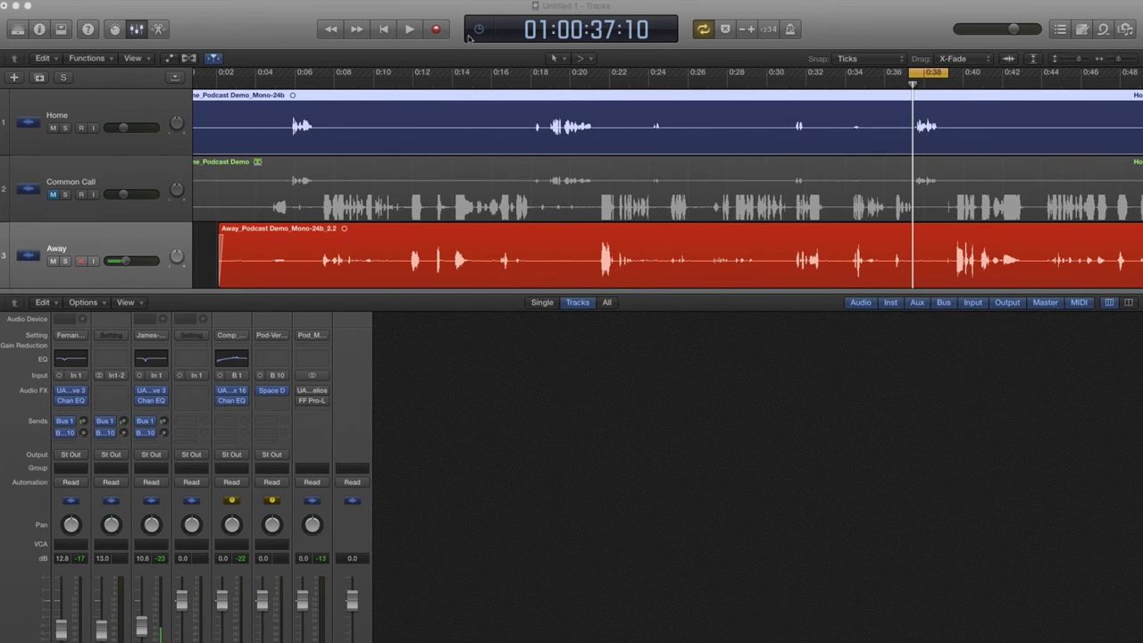
pyautogui.click(410, 30)
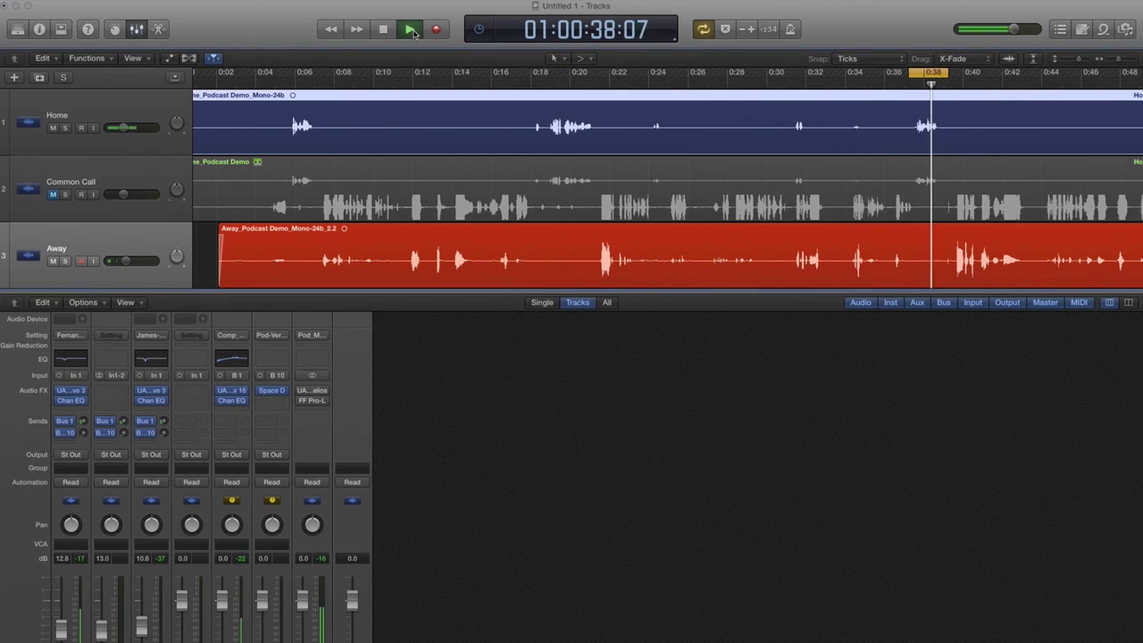
pyautogui.press('space')
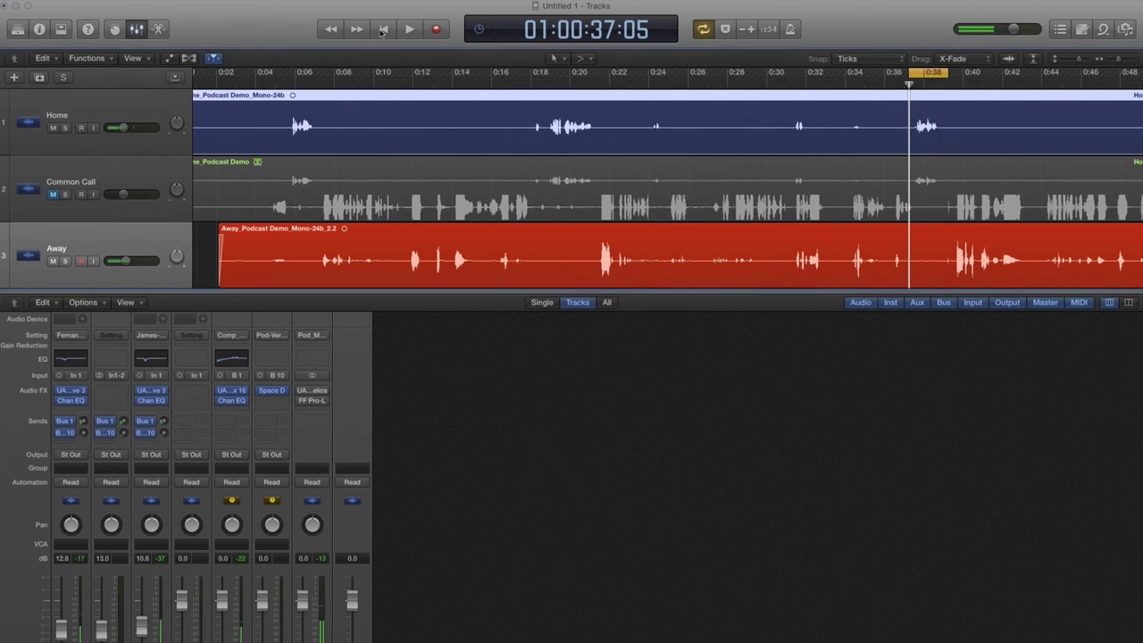
pyautogui.click(750, 30)
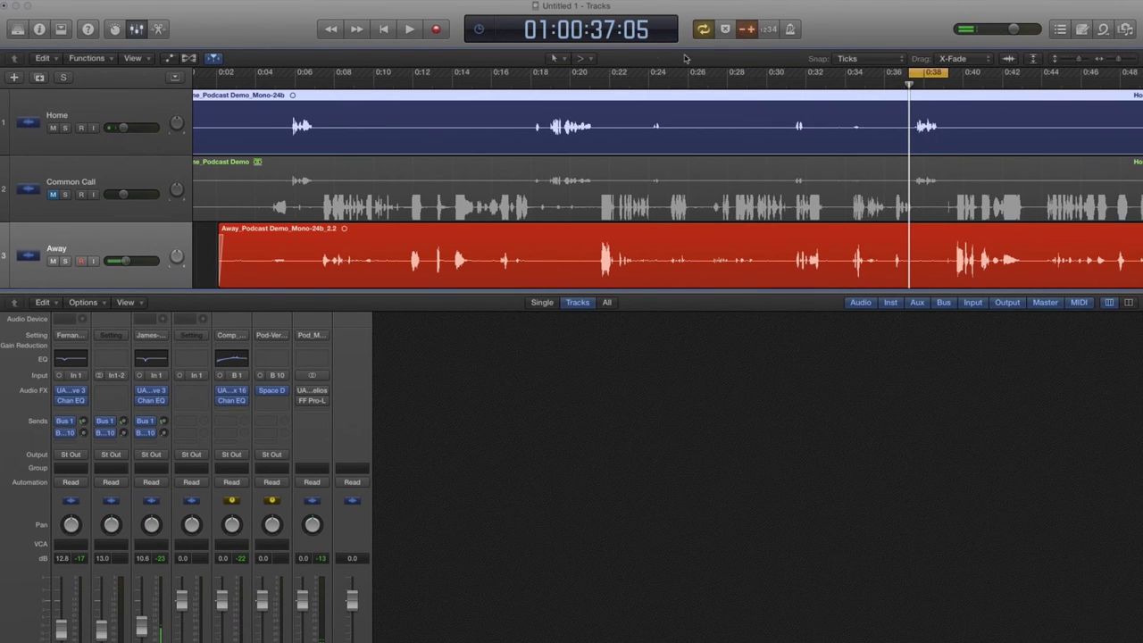
pyautogui.click(409, 30)
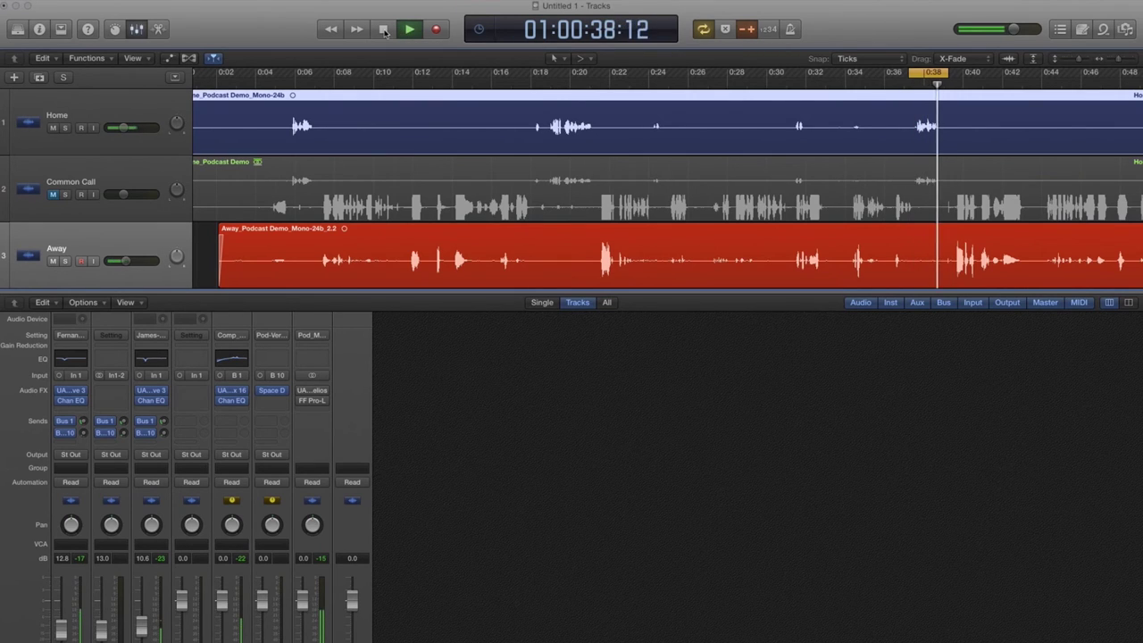
pyautogui.click(385, 31)
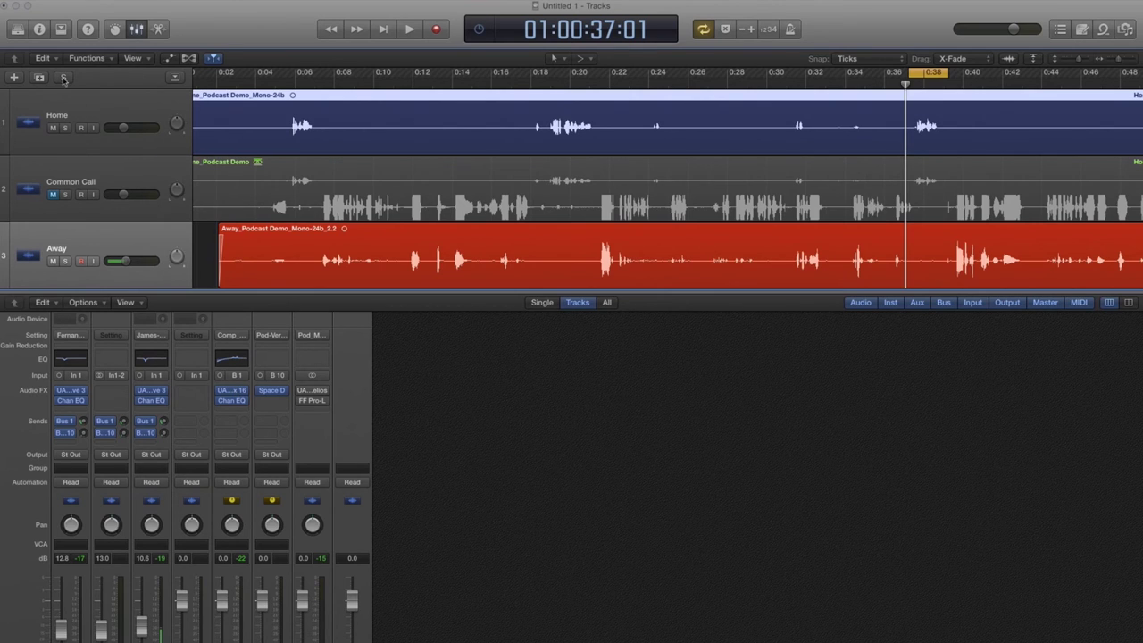
pyautogui.press('space')
pyautogui.press('v')
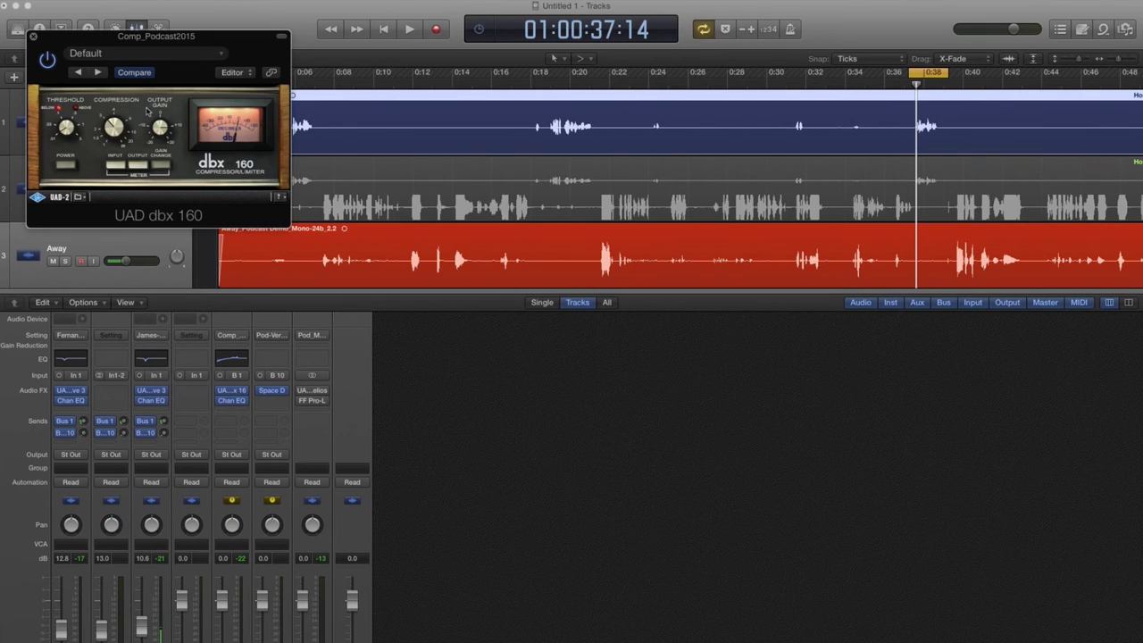
pyautogui.click(34, 37)
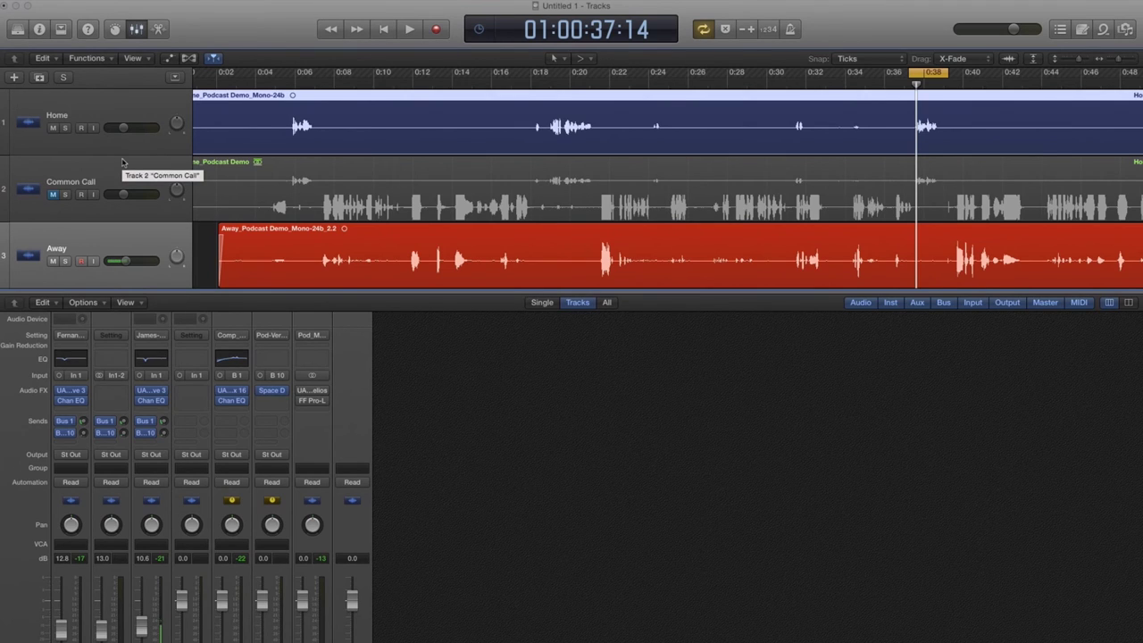
pyautogui.moveTo(288, 397)
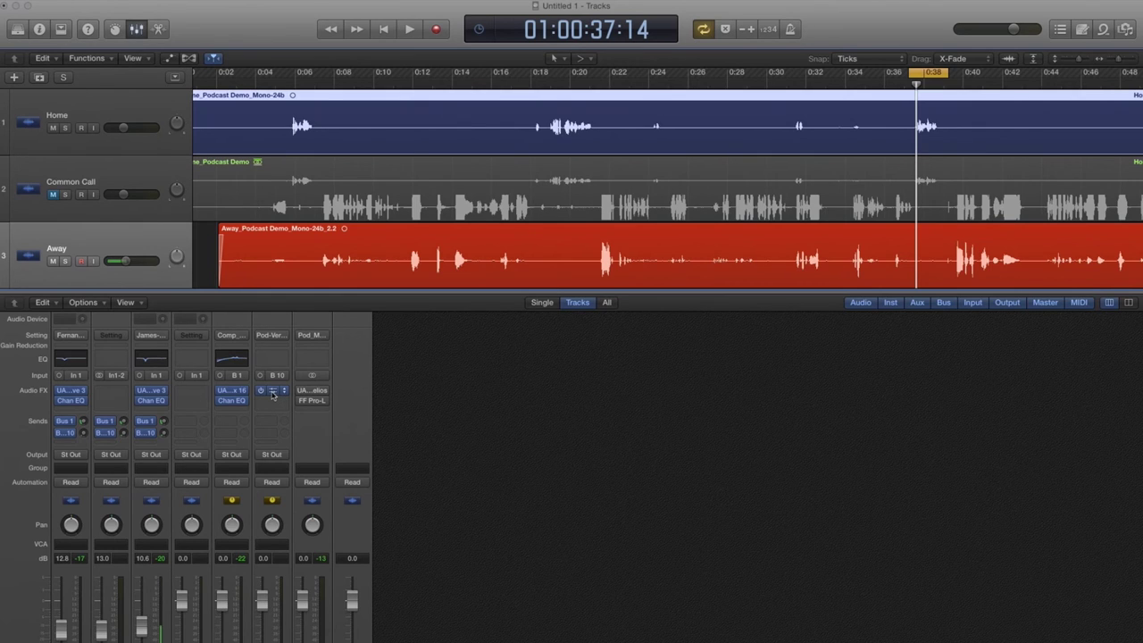
pyautogui.click(273, 395)
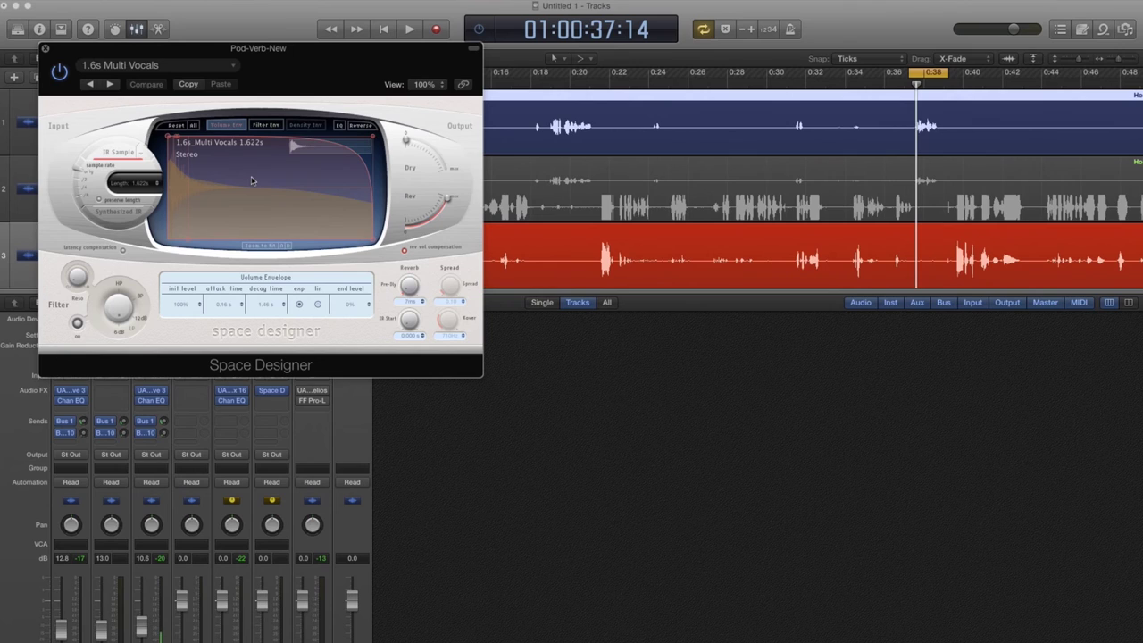
pyautogui.click(45, 48)
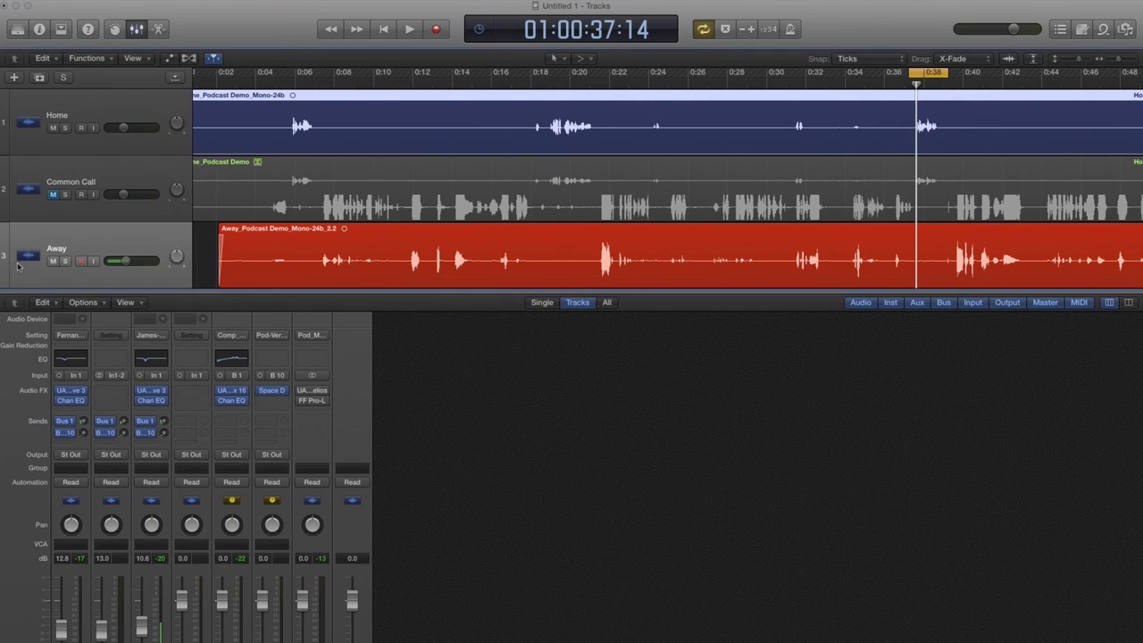
pyautogui.moveTo(318, 395)
pyautogui.click(311, 394)
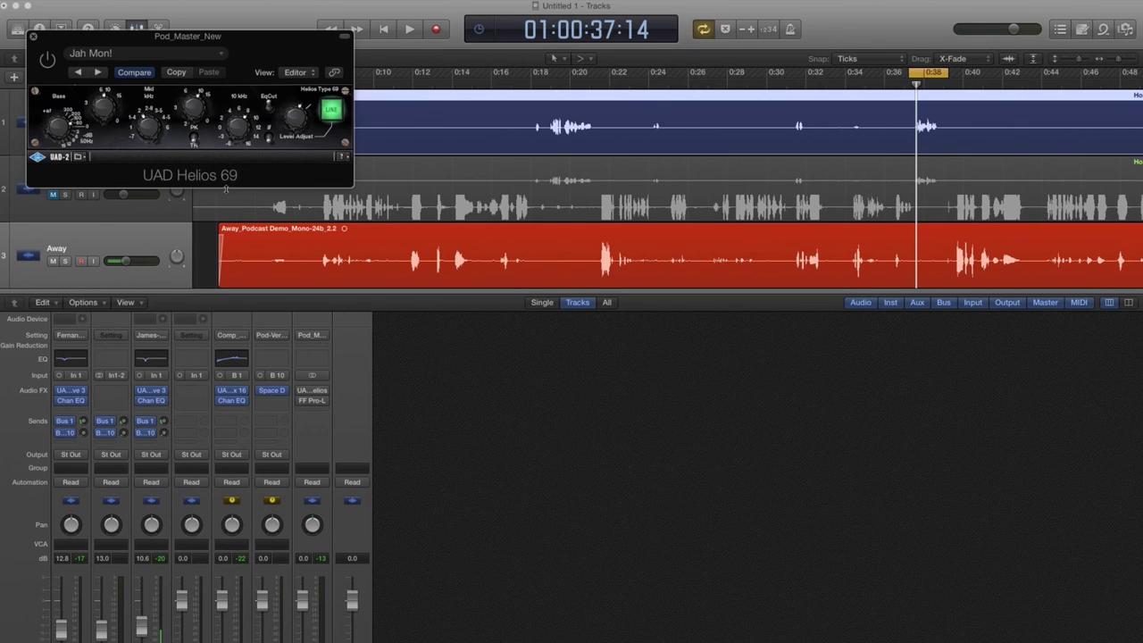
pyautogui.click(33, 40)
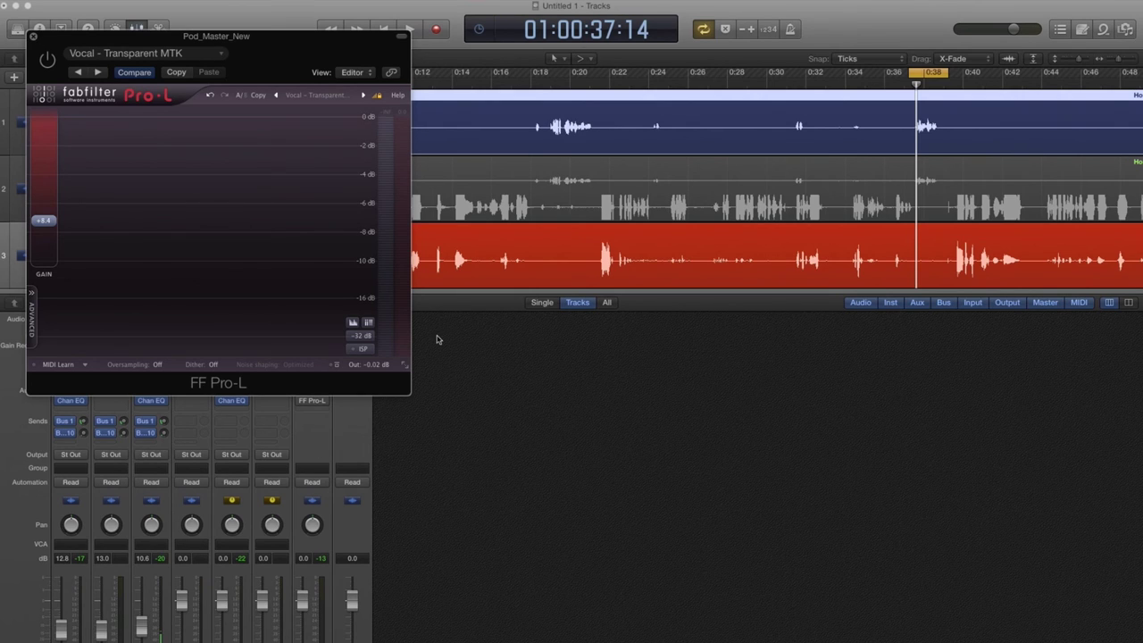
pyautogui.press('super+w')
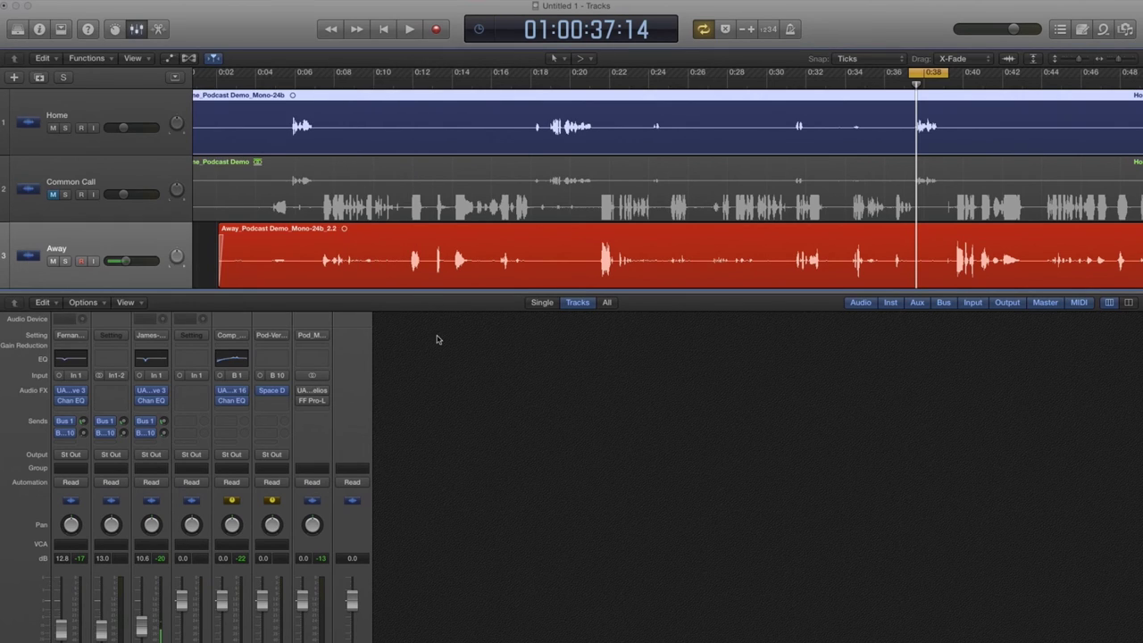
pyautogui.click(410, 29)
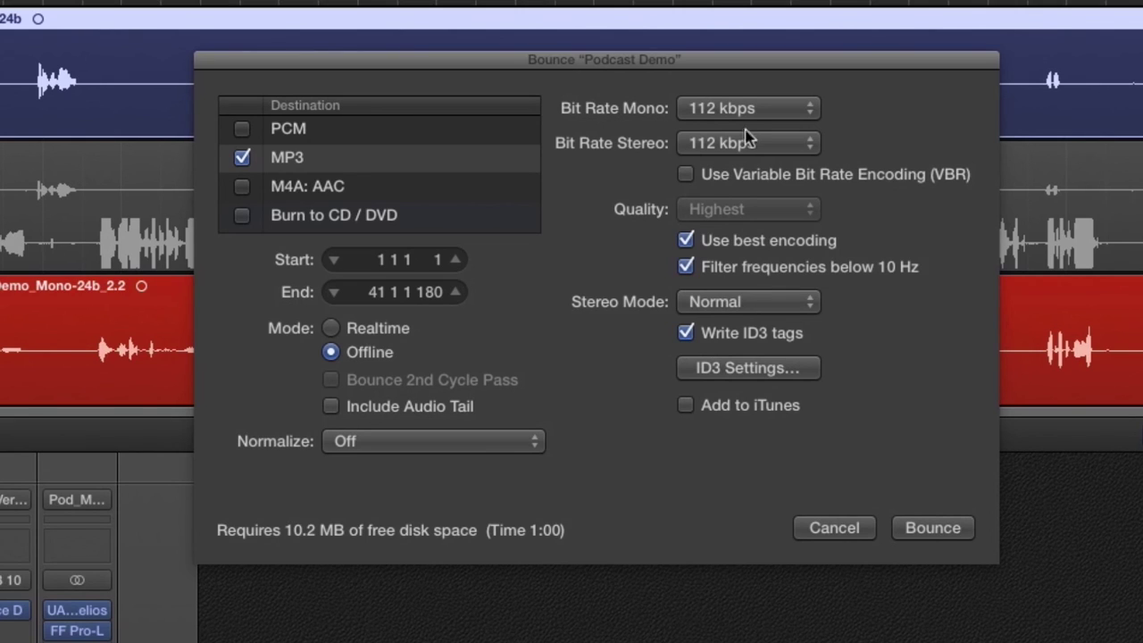
# Step: Try mono MP3 bit rates of 96, 256 and 320 kbps, then settle on 112 kbps
pyautogui.click(738, 114)
pyautogui.click(729, 93)
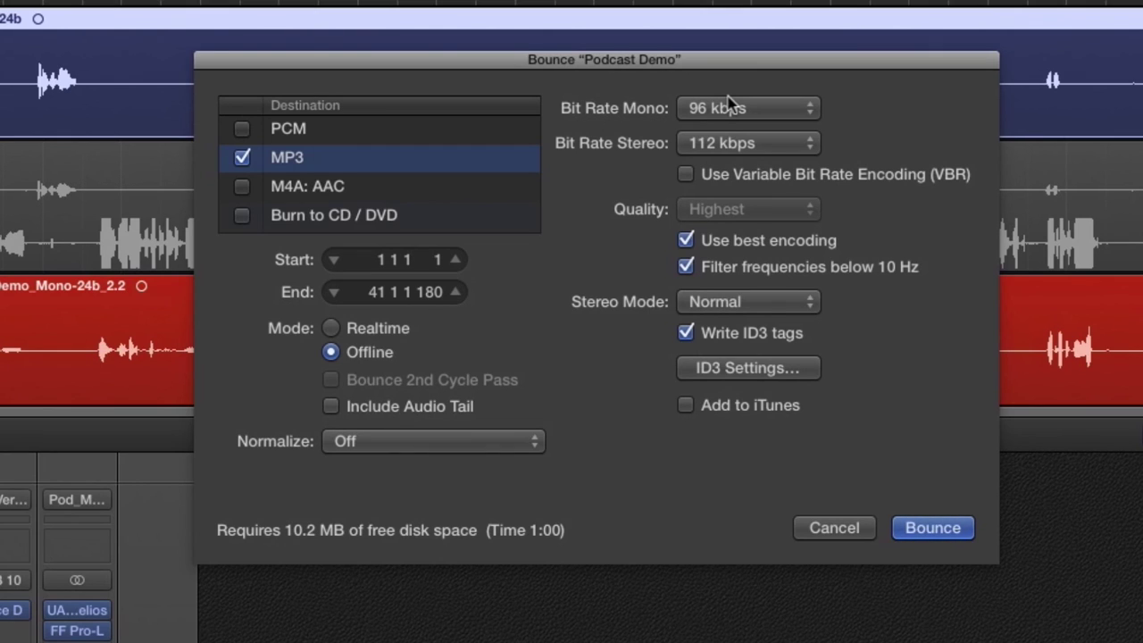
pyautogui.click(729, 105)
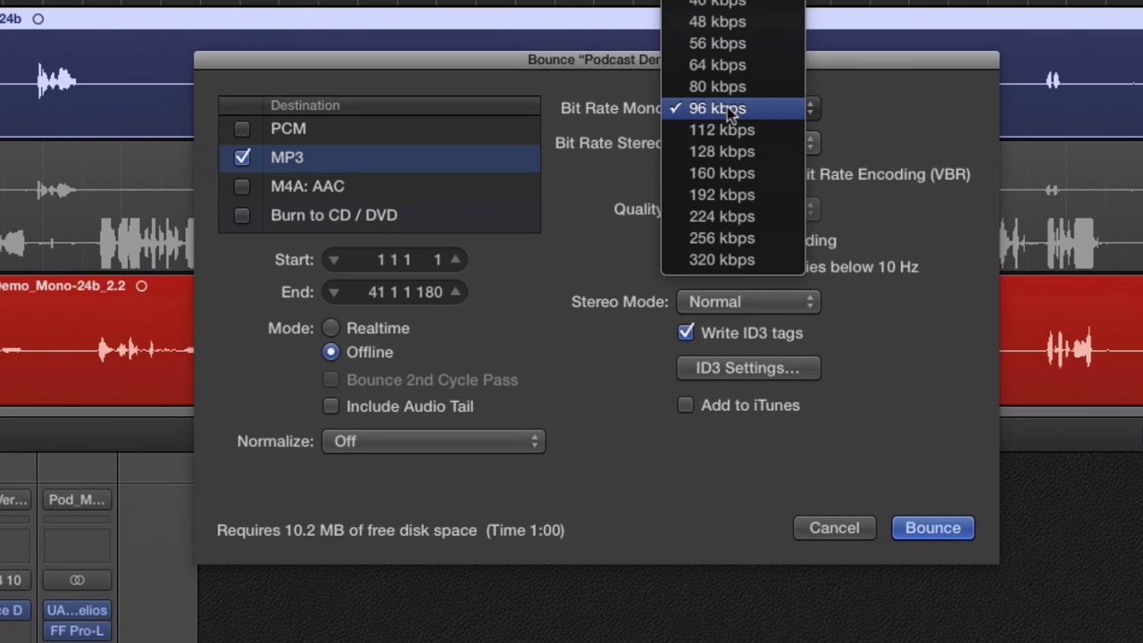
pyautogui.click(726, 239)
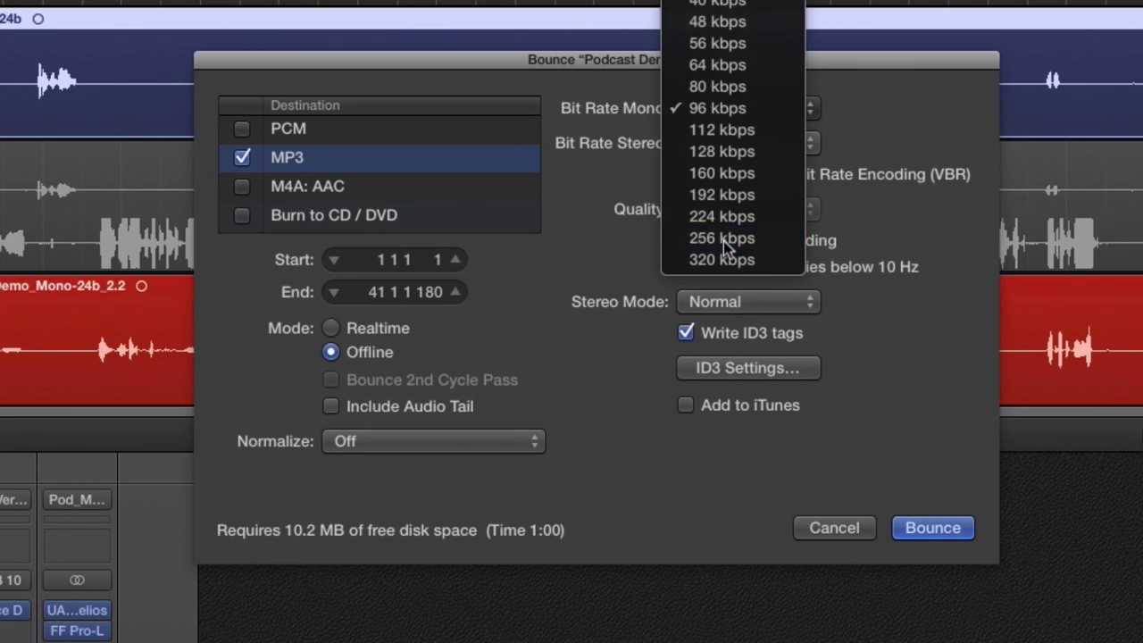
pyautogui.click(732, 119)
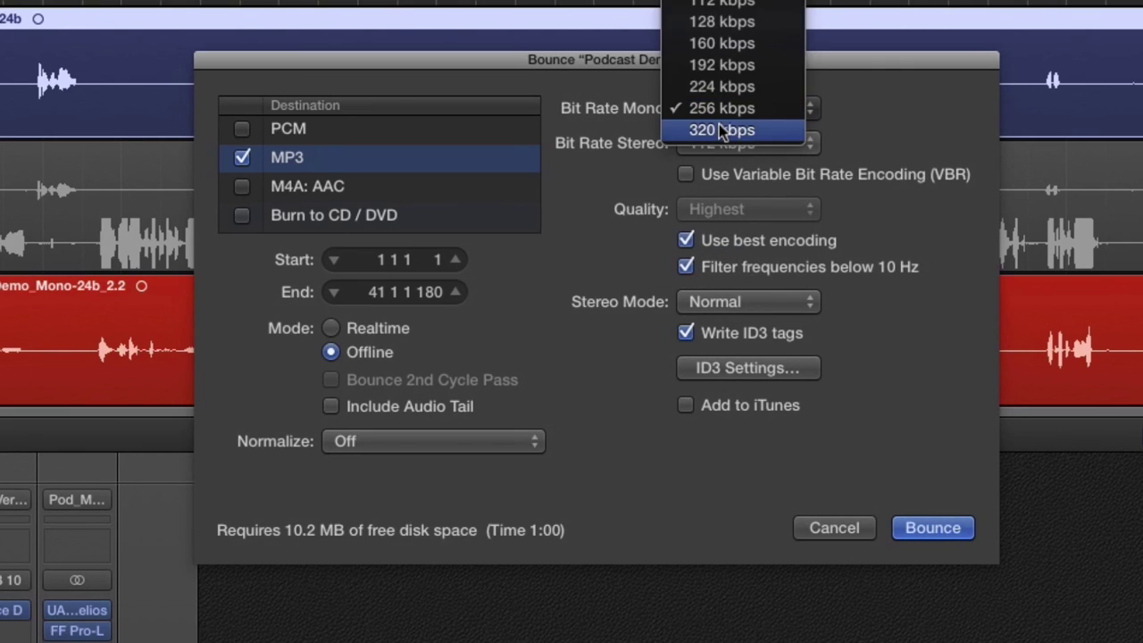
pyautogui.click(741, 134)
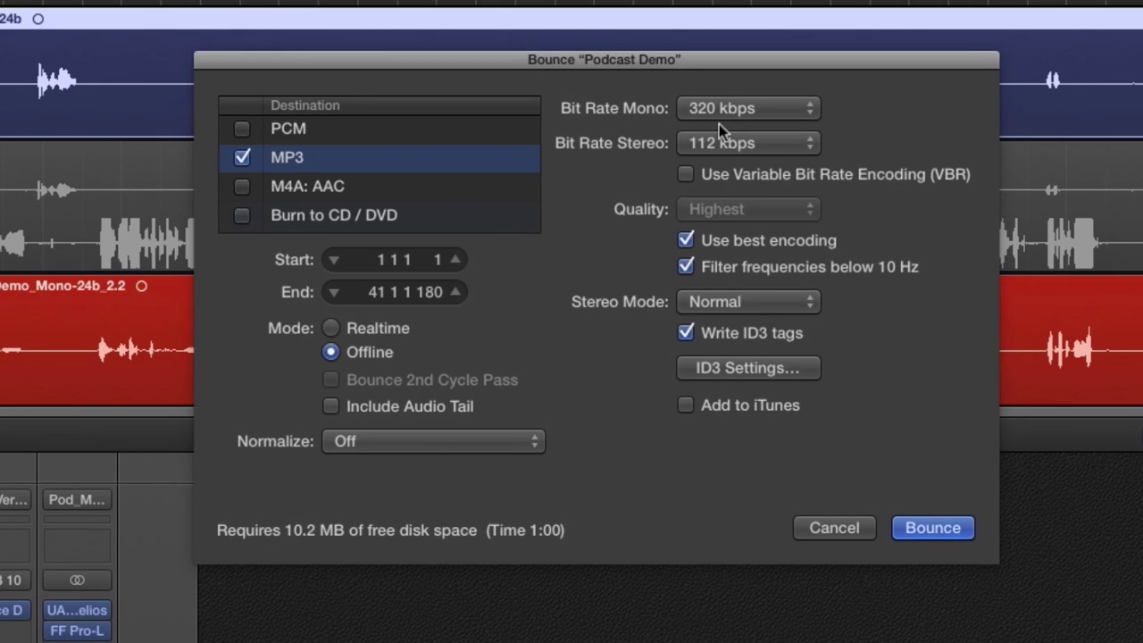
pyautogui.click(721, 112)
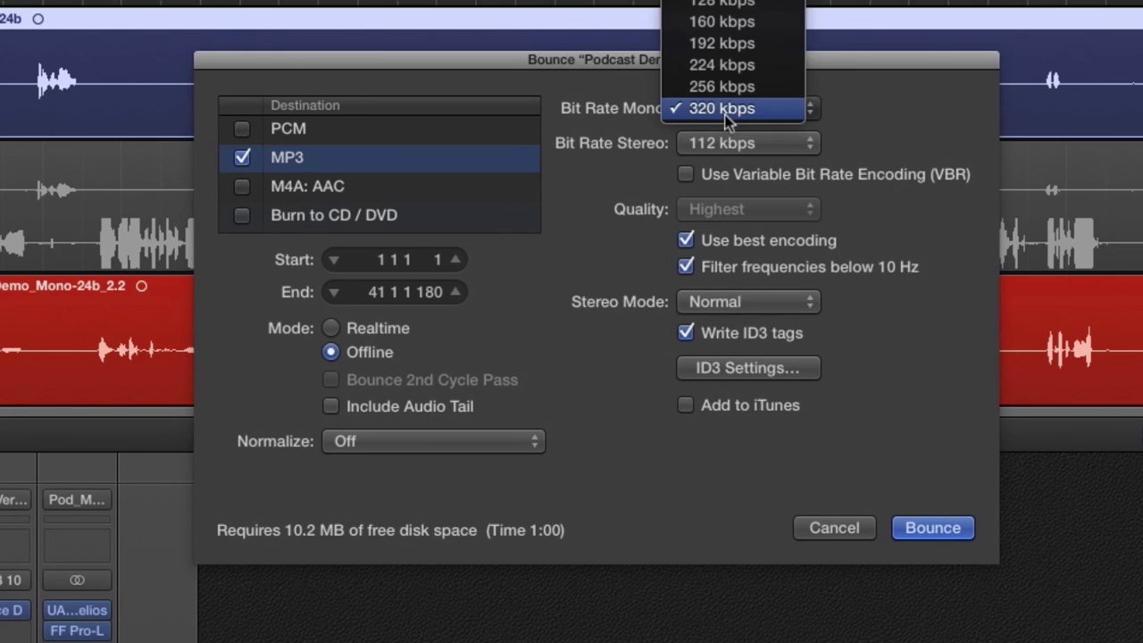
pyautogui.click(719, 2)
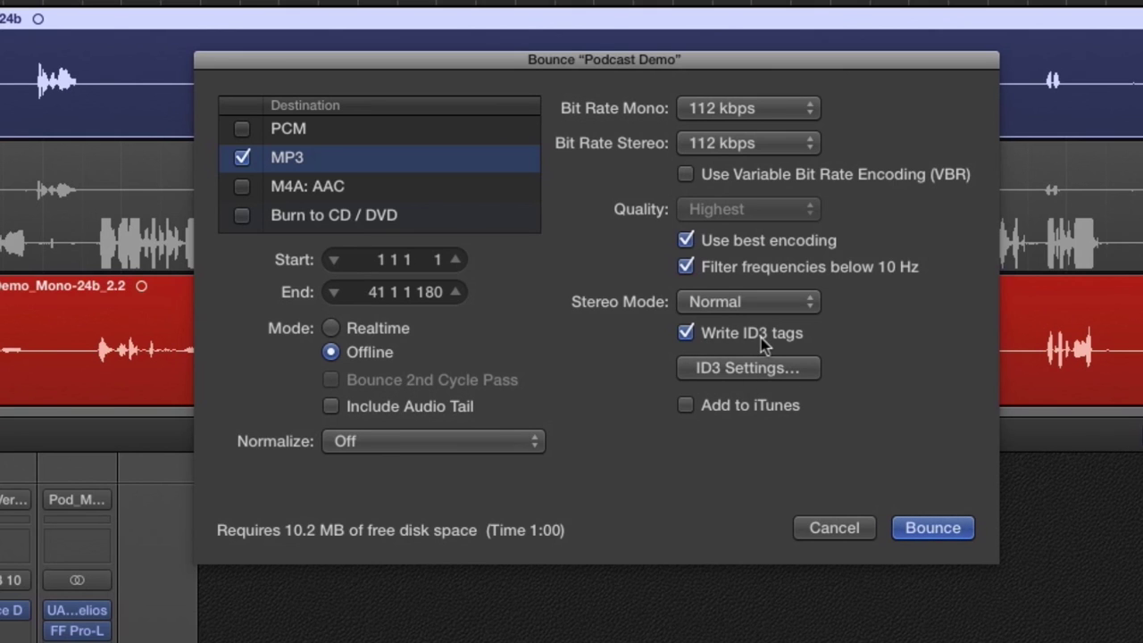
# Step: Show the ID3 tag list and review the defaults: Song Title 'Podcast Demo', 160 BPM
pyautogui.click(758, 369)
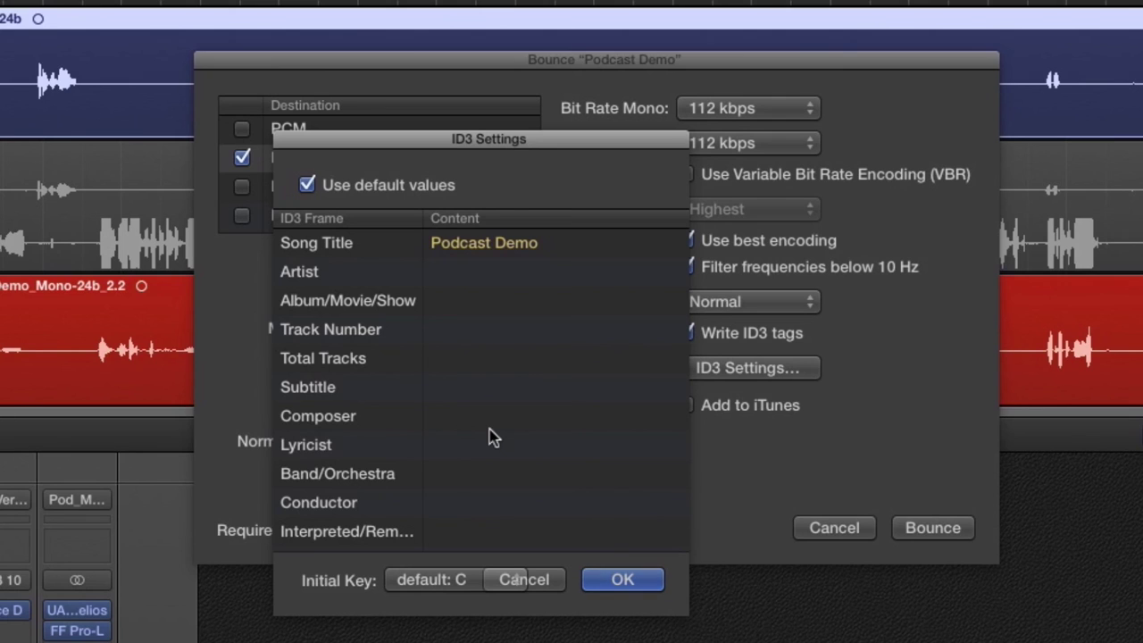
pyautogui.scroll(-2, 527, 439)
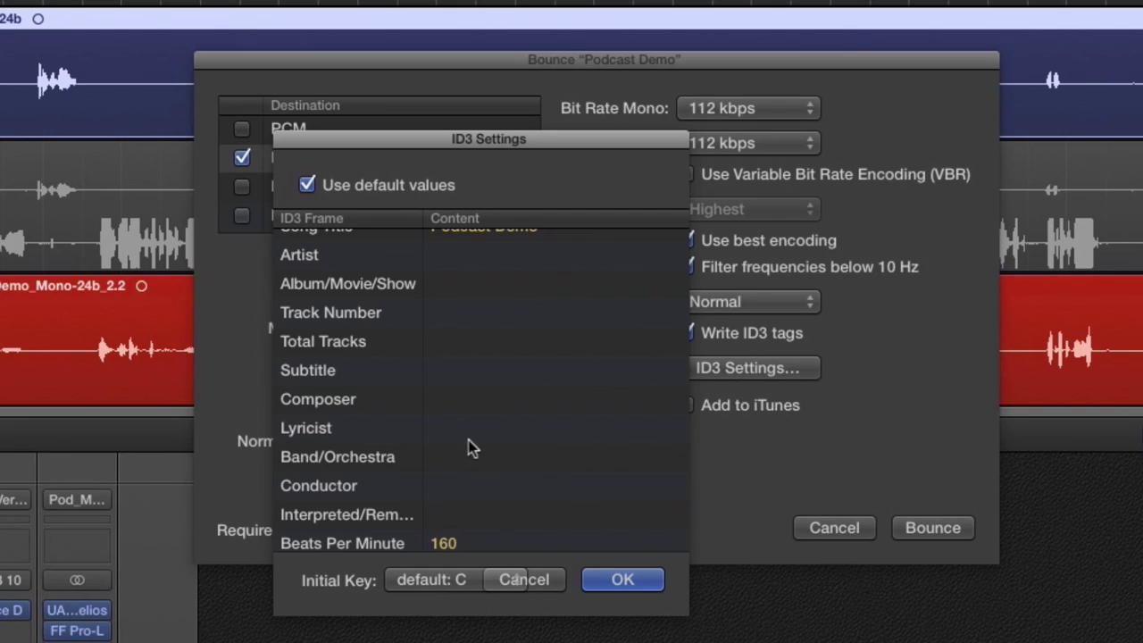
pyautogui.scroll(1, 470, 447)
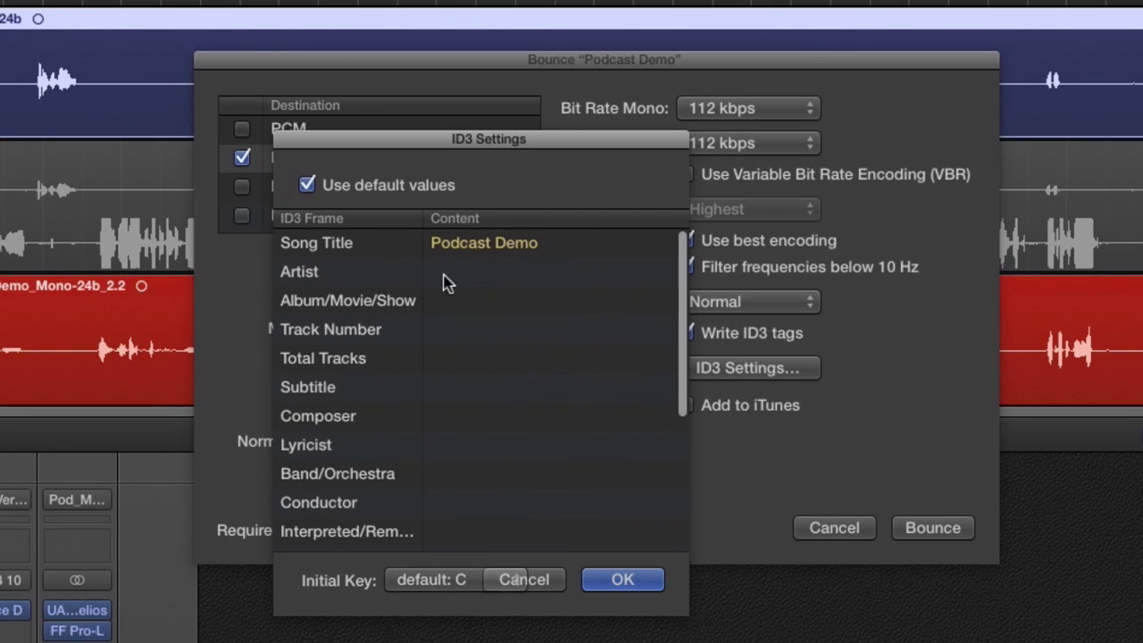
pyautogui.scroll(-1, 438, 277)
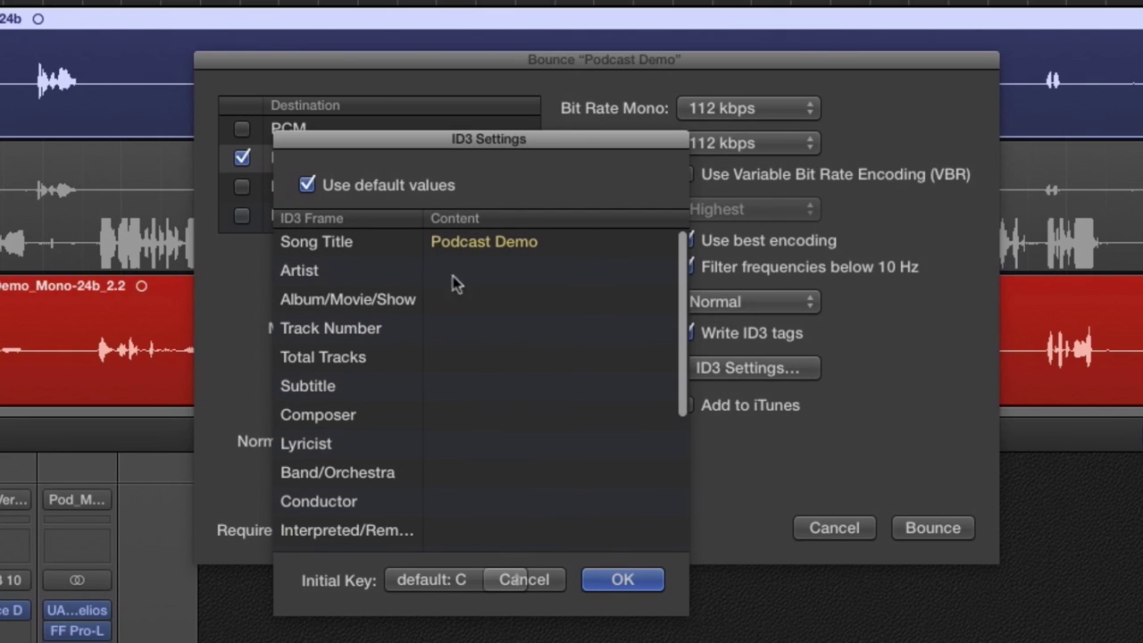
pyautogui.scroll(-5, 487, 411)
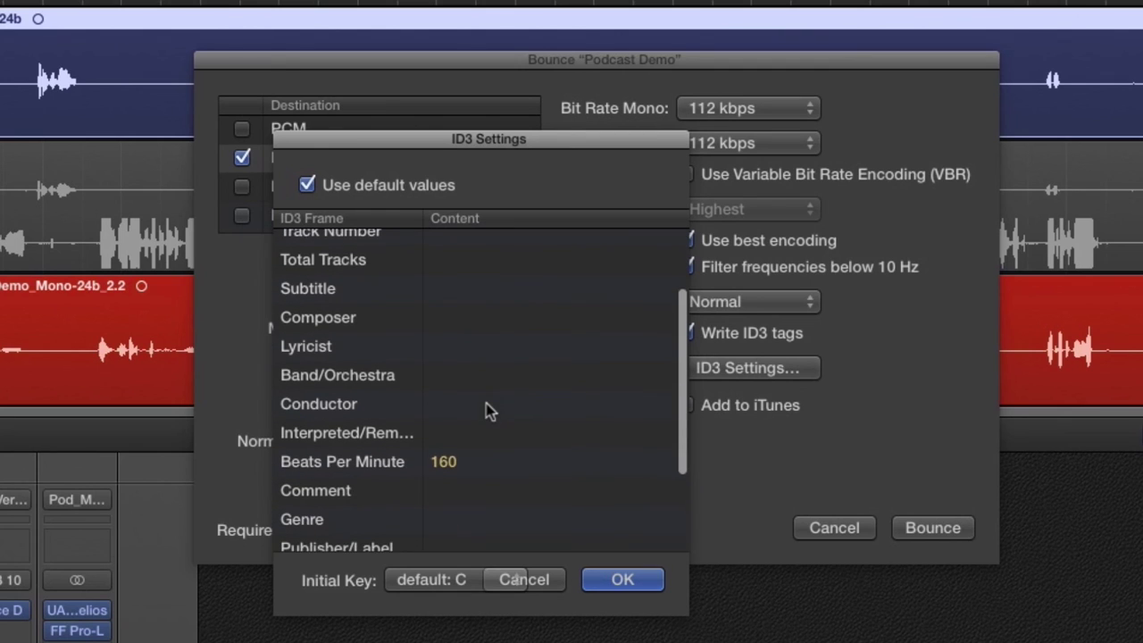
pyautogui.scroll(-6, 487, 411)
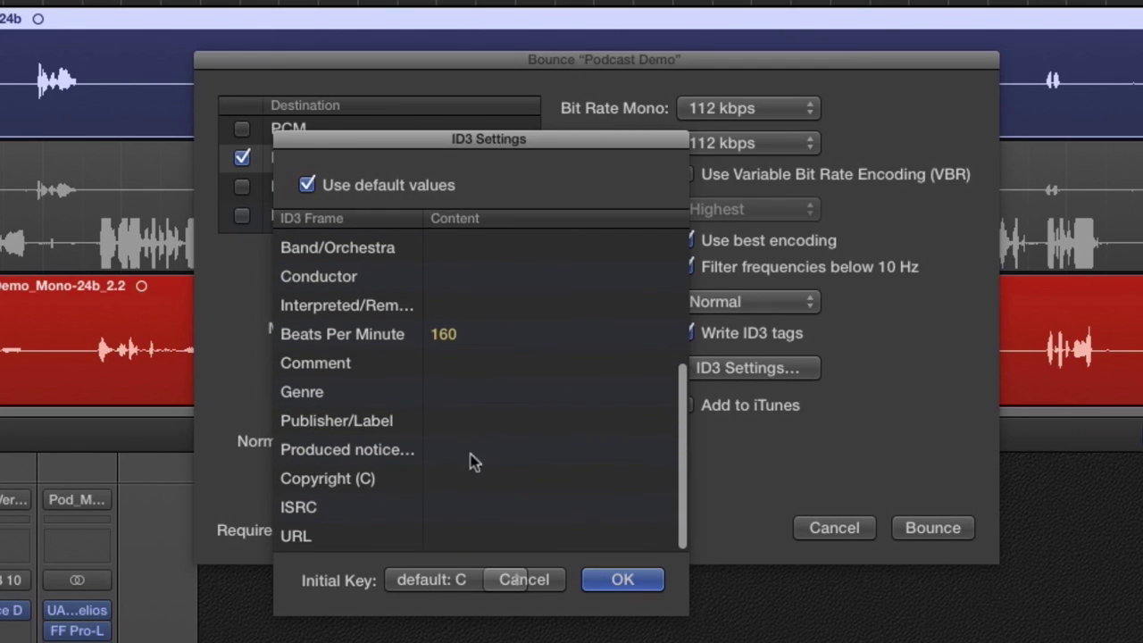